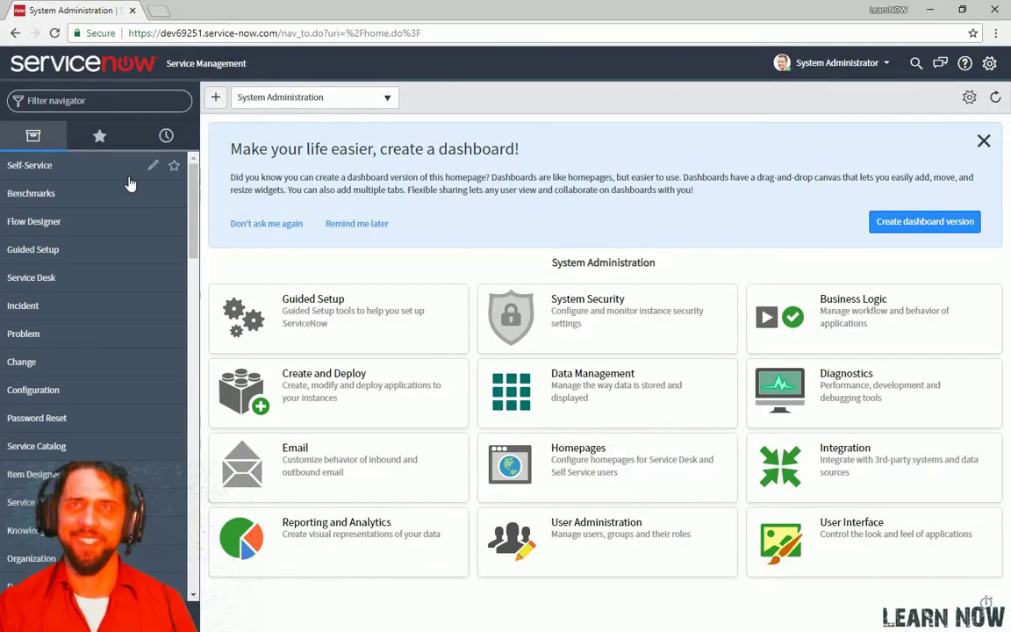
# Step: Search the application navigator for Incident and open the All incidents list
pyautogui.click(99, 102)
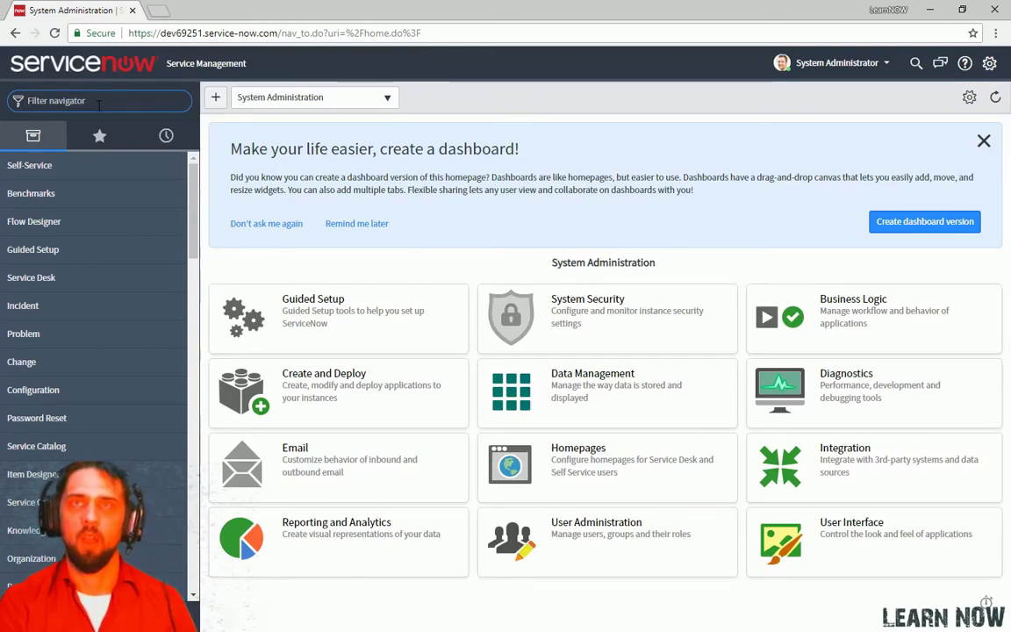
pyautogui.write('Incident')
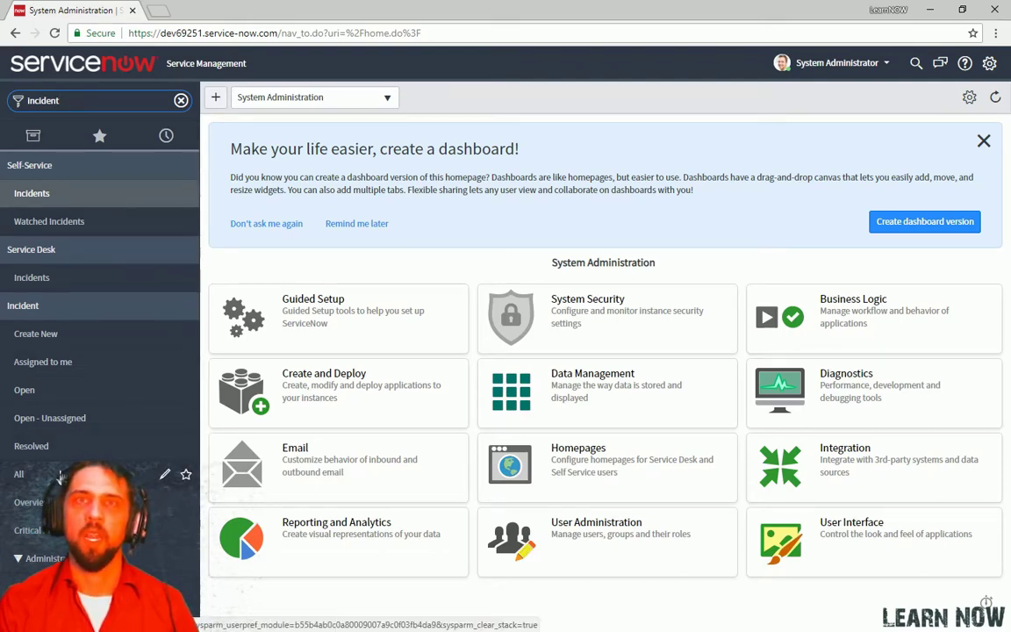
pyautogui.click(59, 477)
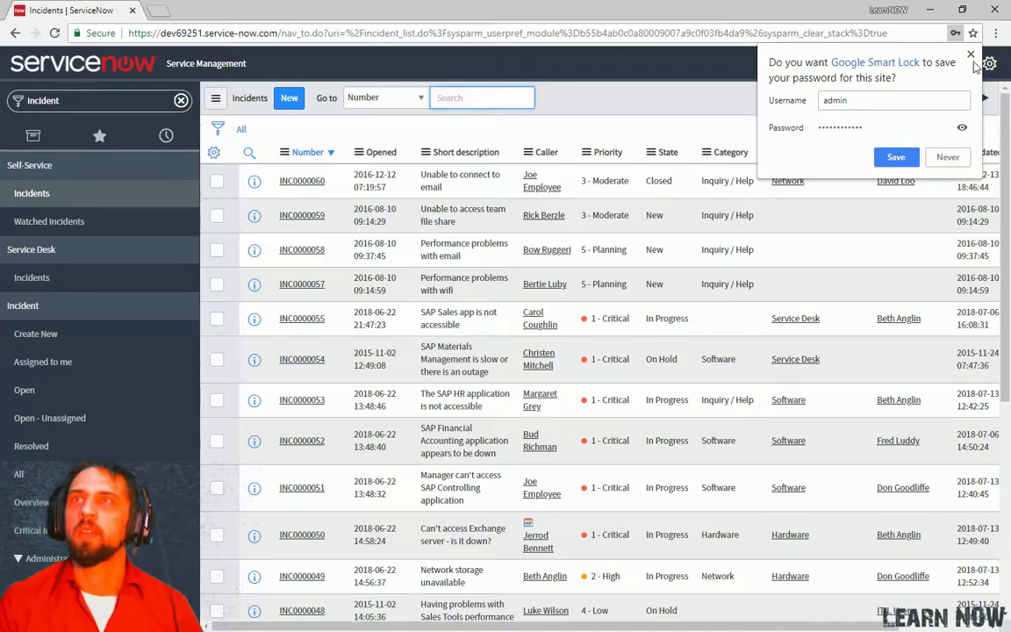
# Step: Dismiss the password prompt, remove the Caller through Updated by columns, then reset to column defaults
pyautogui.click(970, 55)
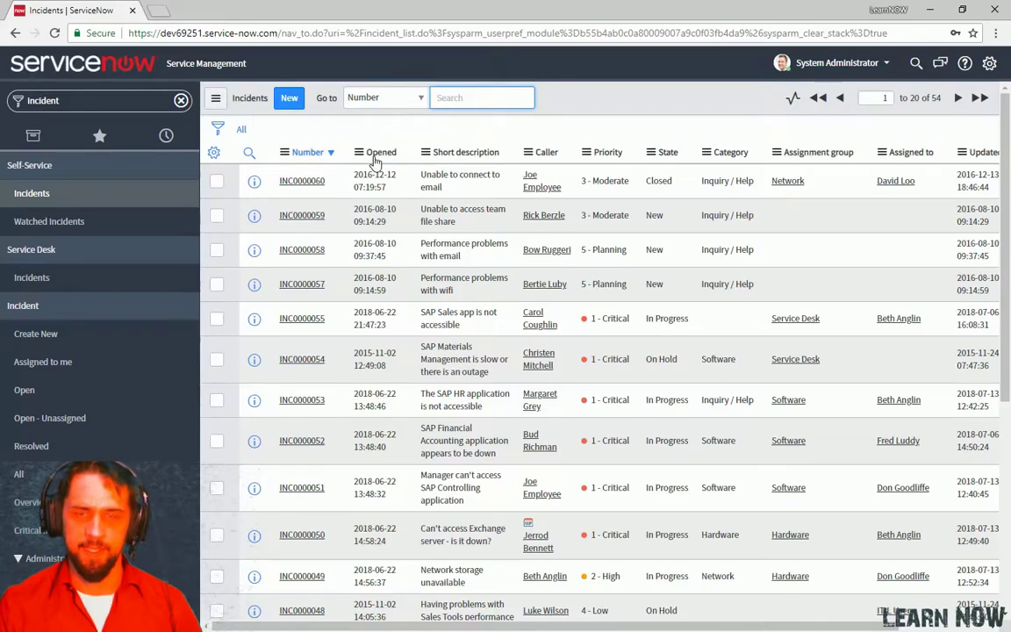
pyautogui.click(214, 154)
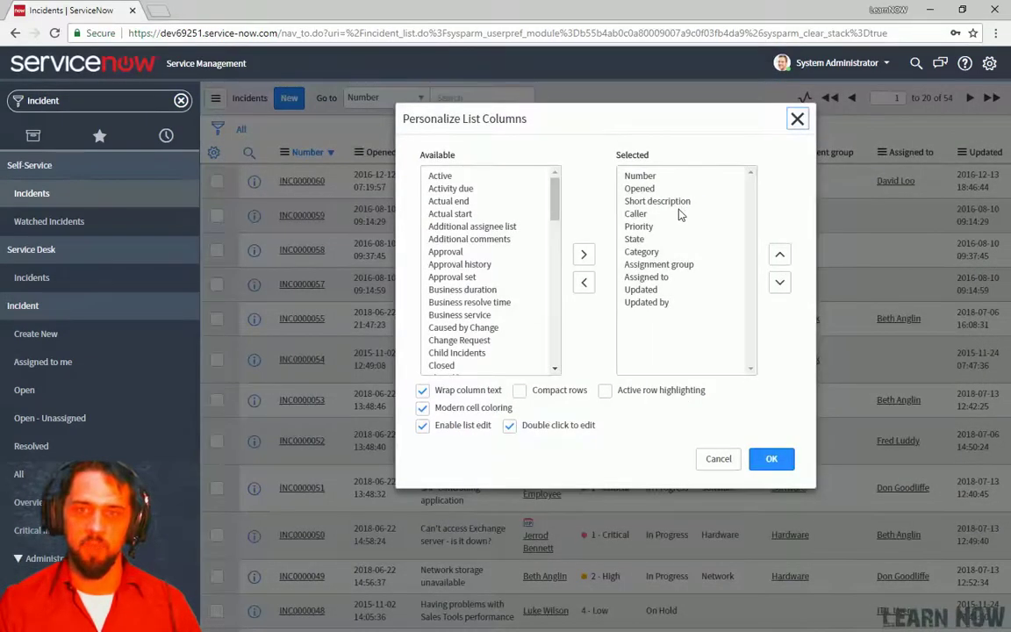
pyautogui.moveTo(672, 216); pyautogui.dragTo(662, 306)
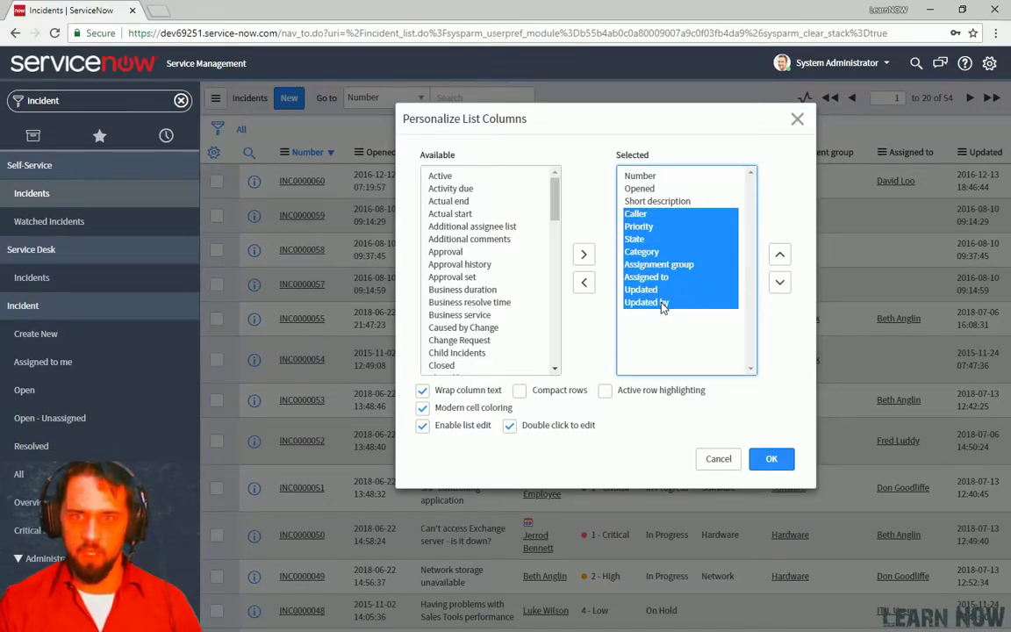
pyautogui.click(584, 286)
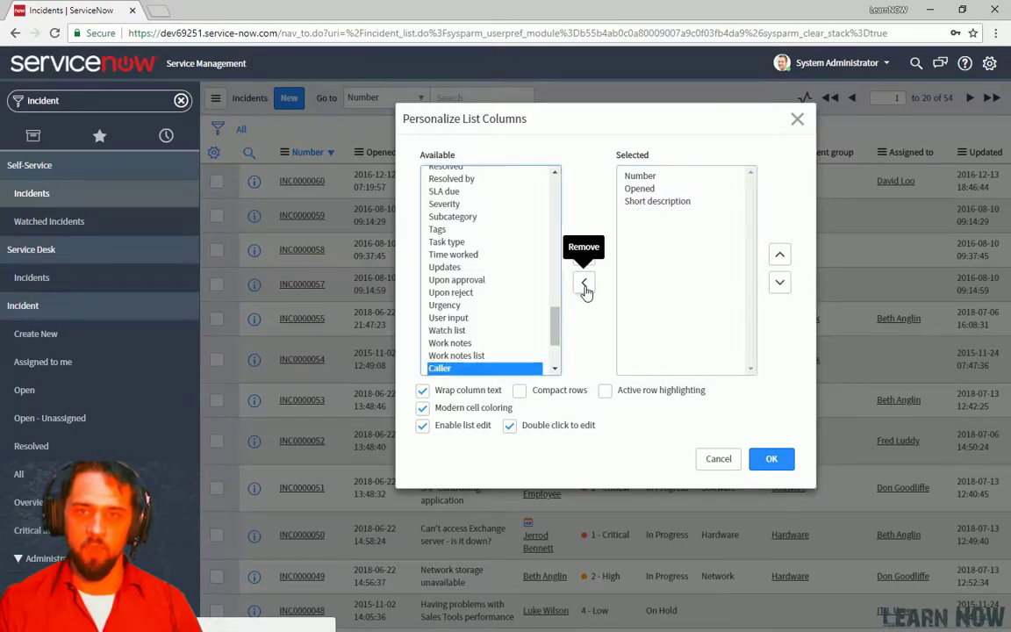
pyautogui.click(769, 461)
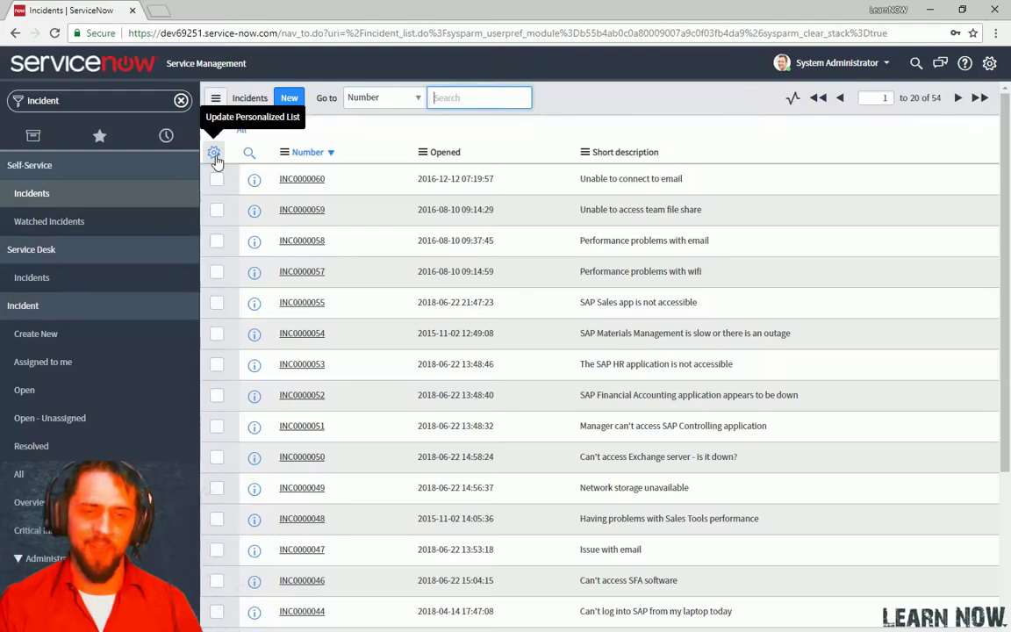
pyautogui.click(215, 156)
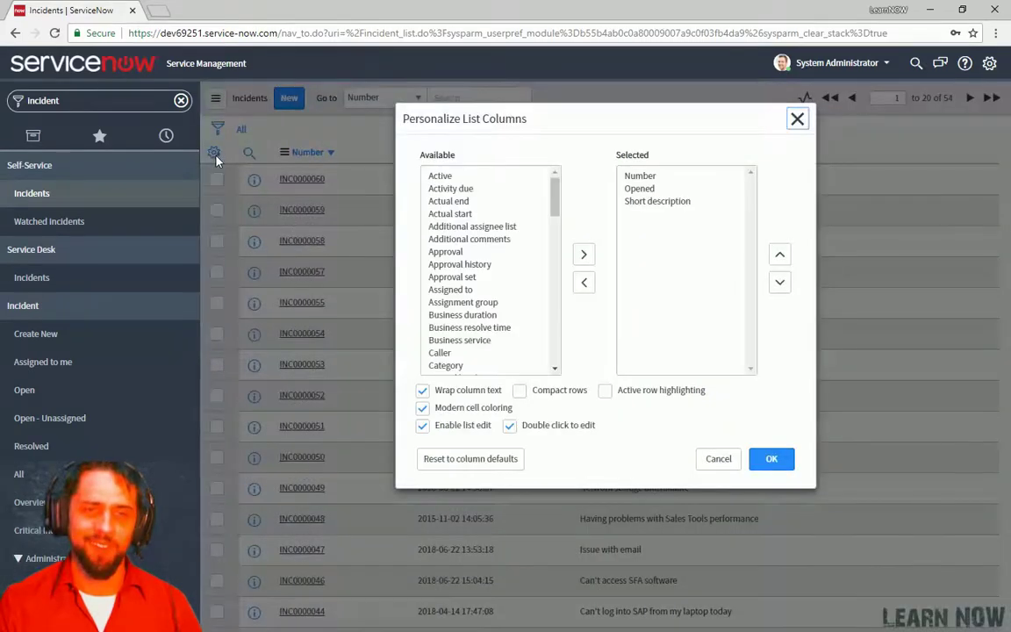
pyautogui.click(470, 459)
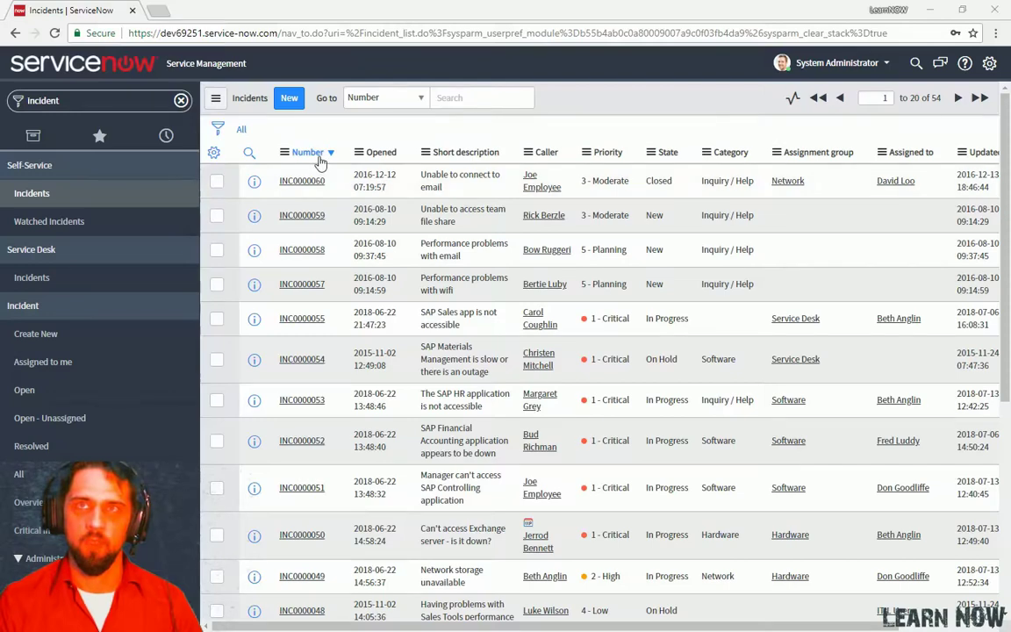
# Step: Add the Active field to the list layout, move it up under Number, and save
pyautogui.rightClick(320, 161)
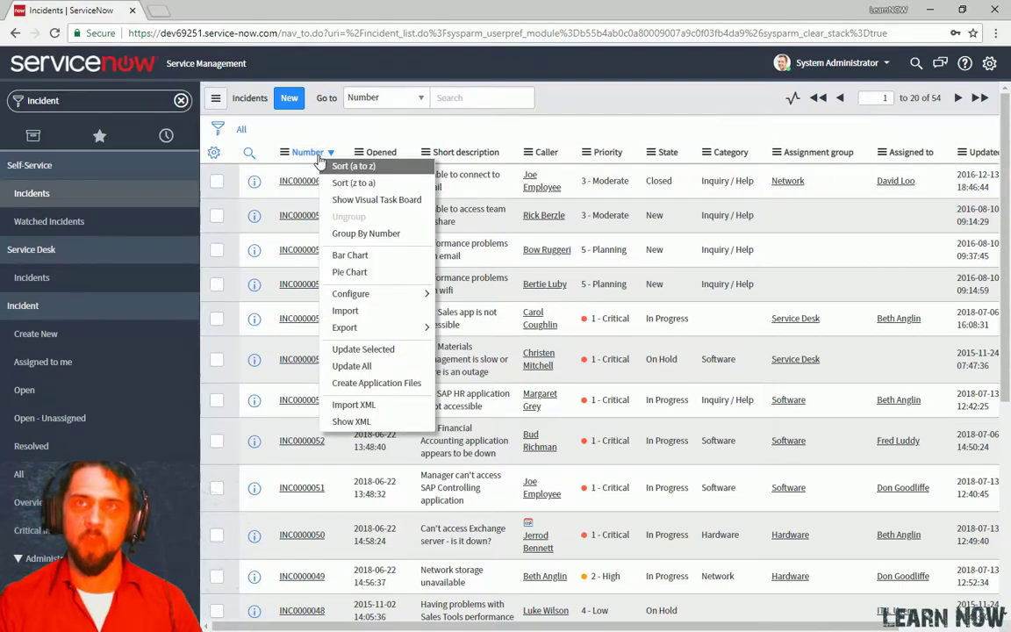
pyautogui.moveTo(382, 298)
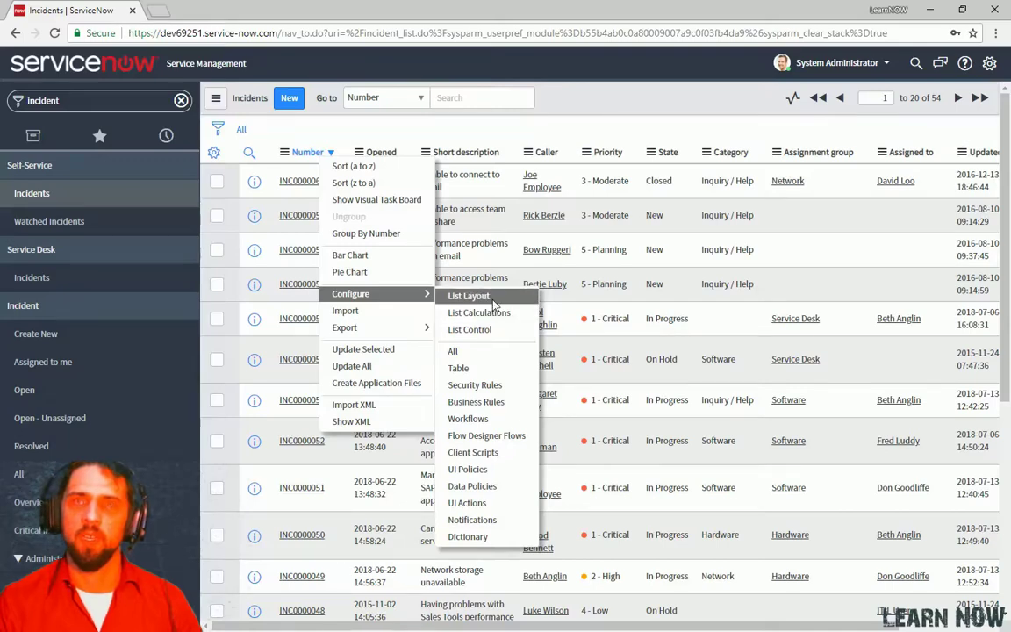
pyautogui.press('Escape')
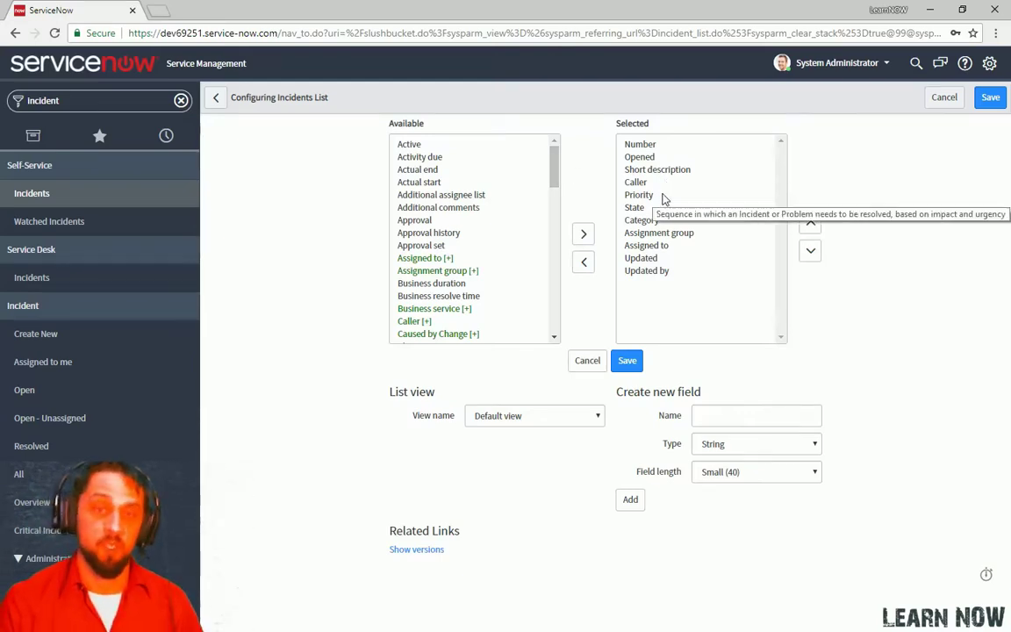
pyautogui.click(483, 258)
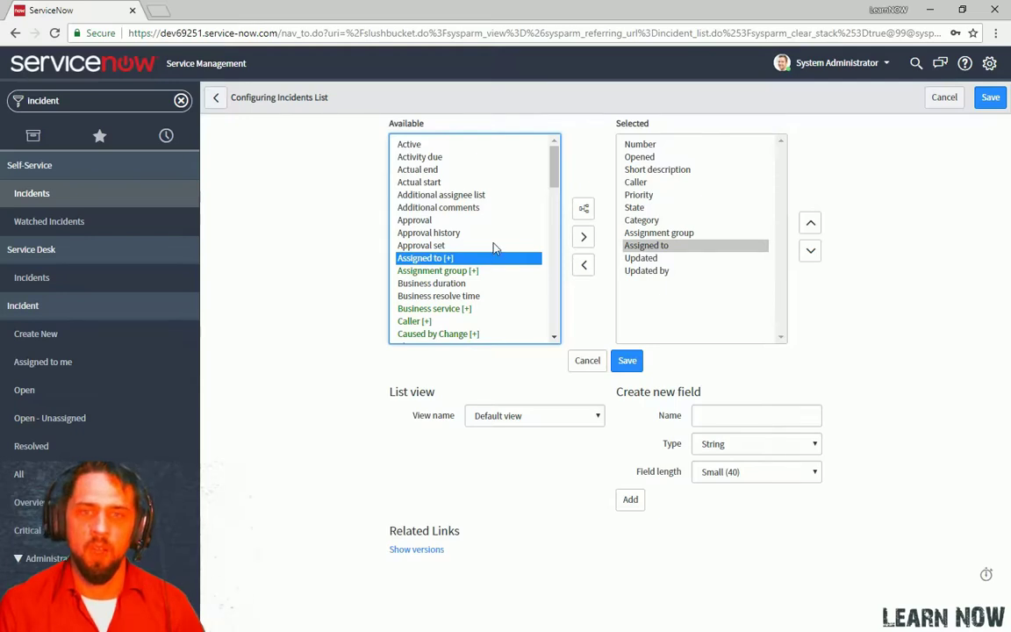
pyautogui.click(444, 145)
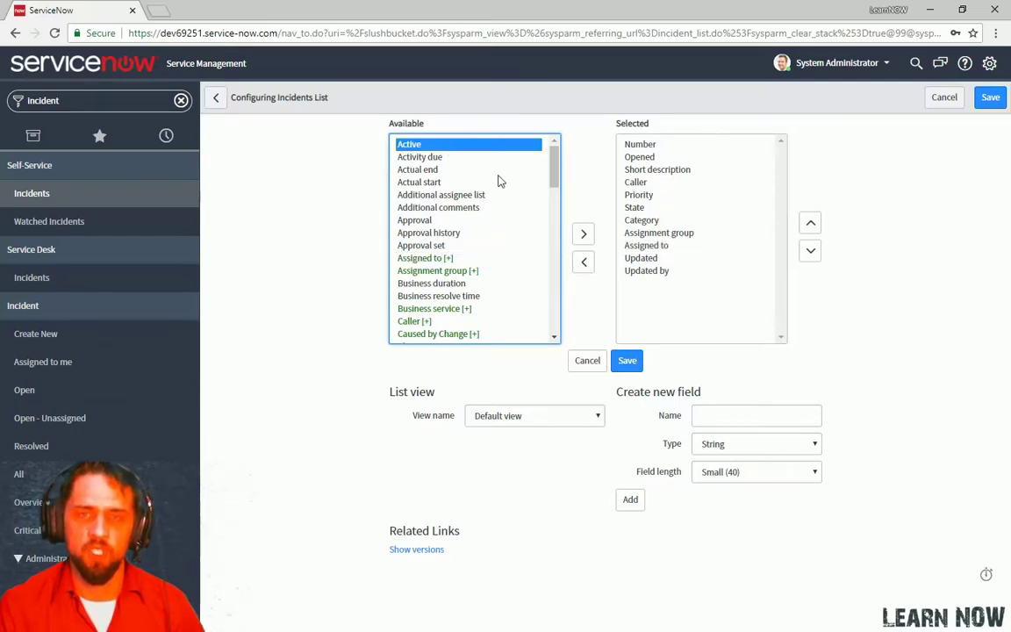
pyautogui.click(582, 235)
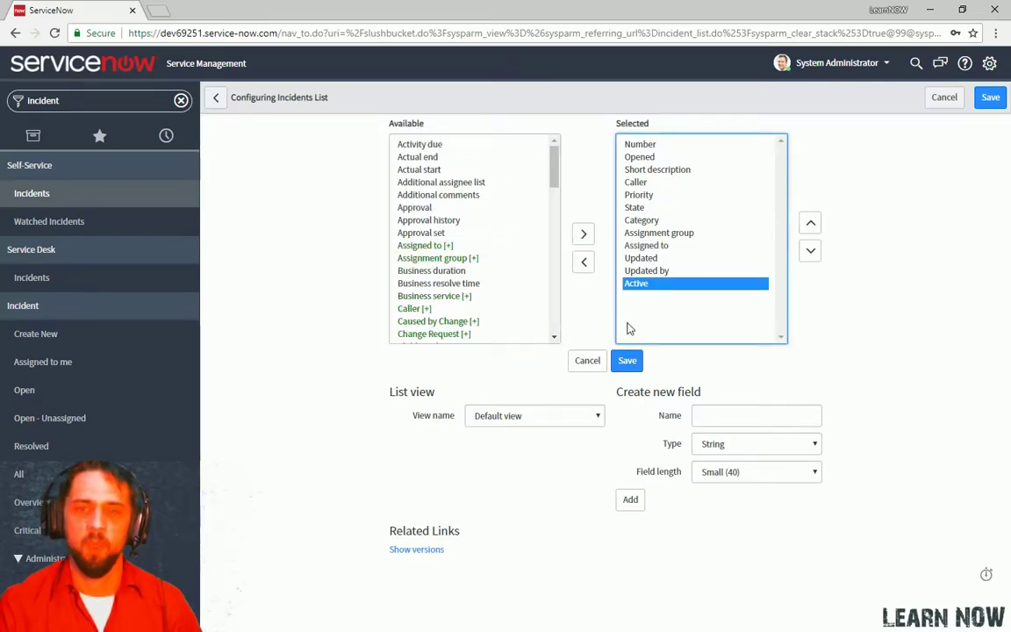
pyautogui.click(811, 225)
pyautogui.click(812, 225)
pyautogui.click(812, 225)
pyautogui.click(812, 225)
pyautogui.click(812, 225)
pyautogui.click(812, 225)
pyautogui.click(812, 224)
pyautogui.click(812, 225)
pyautogui.click(811, 224)
pyautogui.click(812, 225)
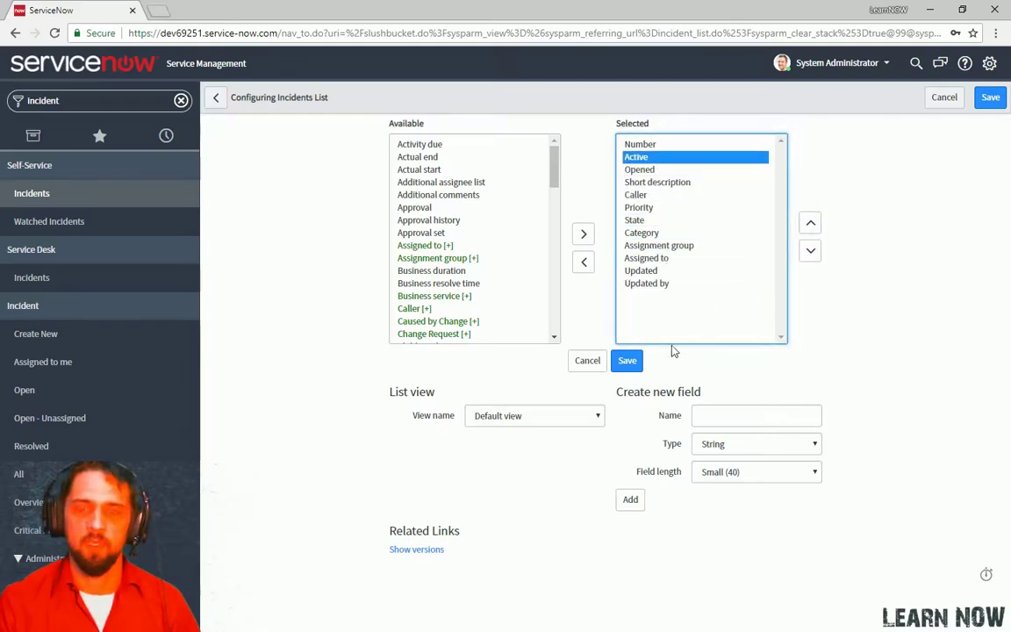
pyautogui.click(630, 361)
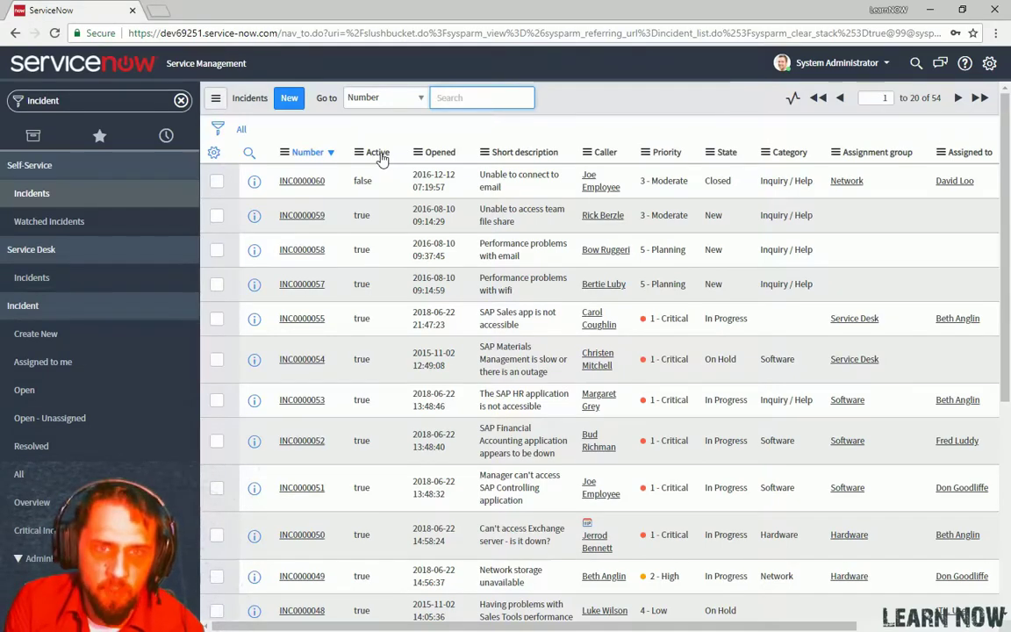
# Step: Clear the navigator search, sort by Number, and search Short description for Network
pyautogui.click(180, 100)
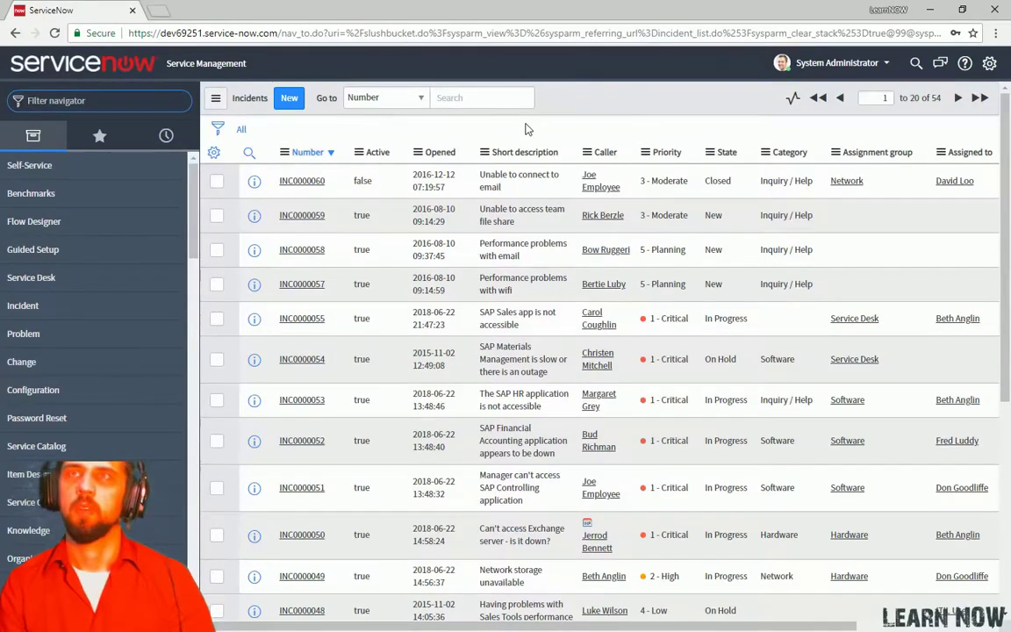
pyautogui.click(328, 154)
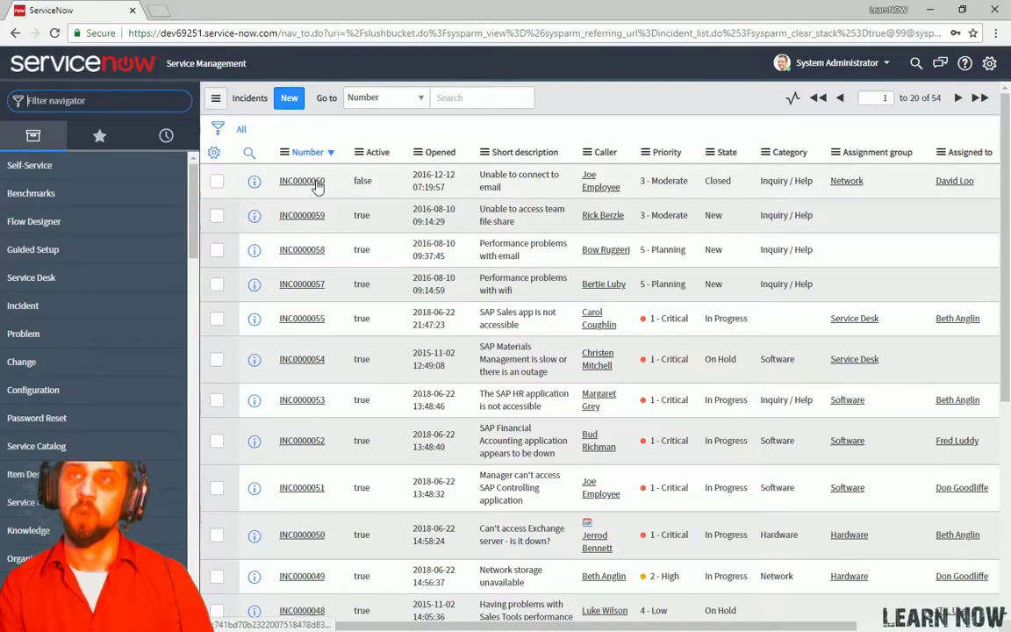
pyautogui.click(250, 153)
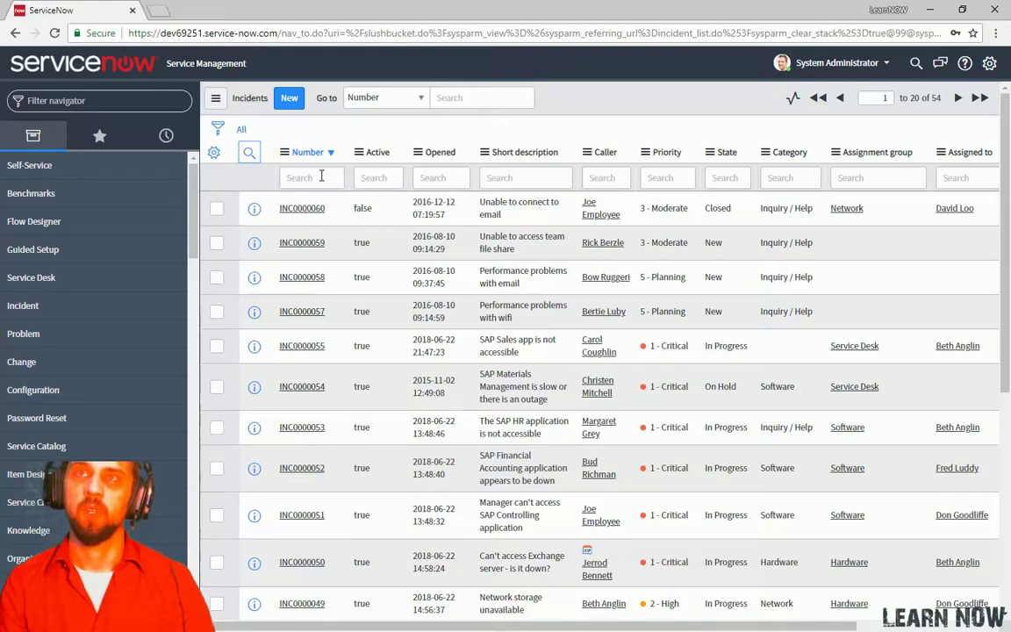
pyautogui.click(500, 176)
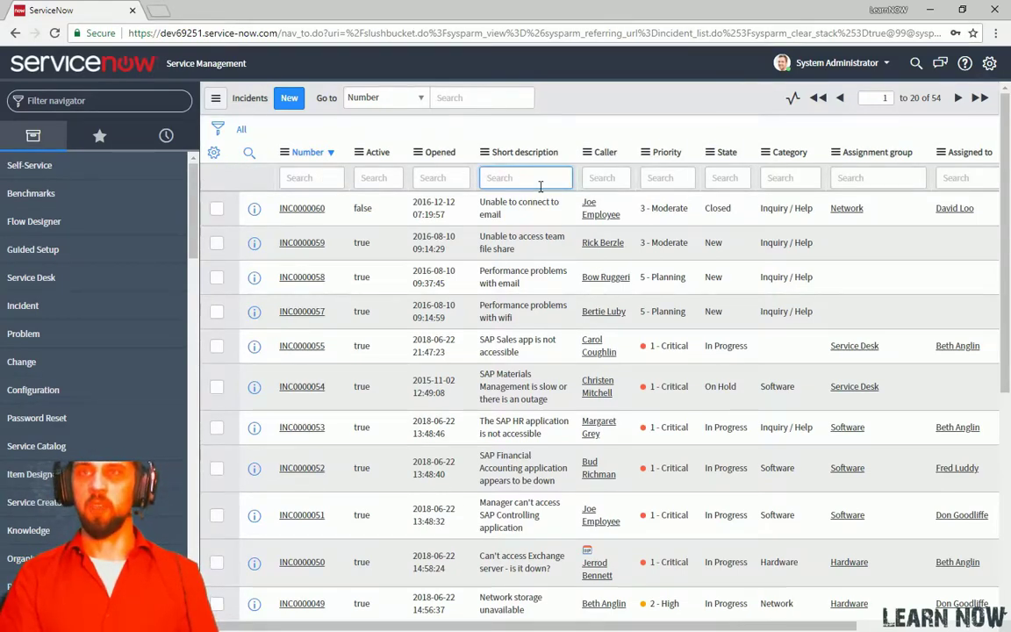
pyautogui.write('Network')
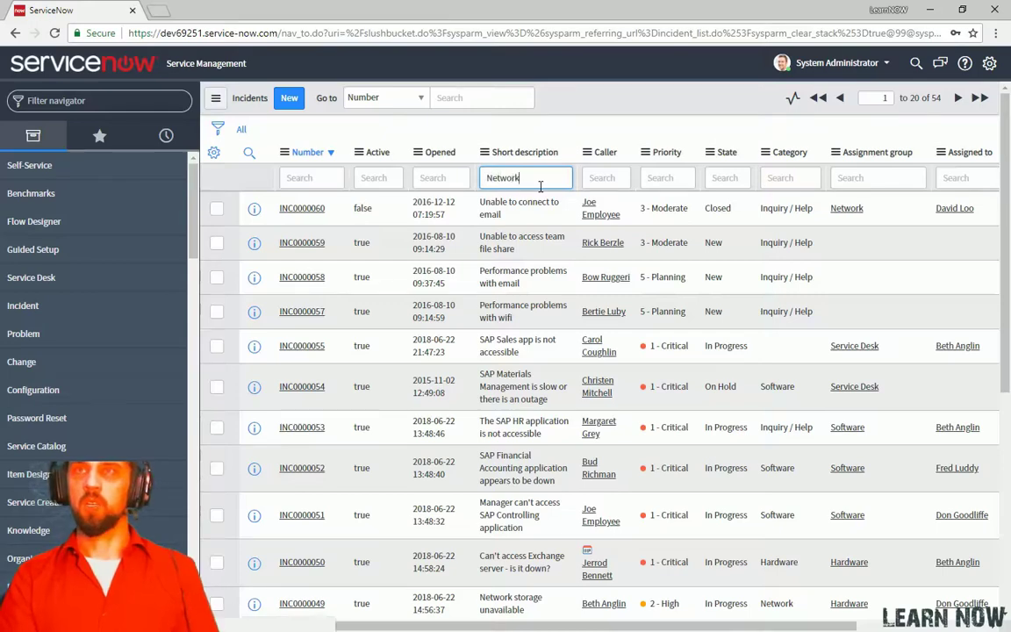
pyautogui.press('Return')
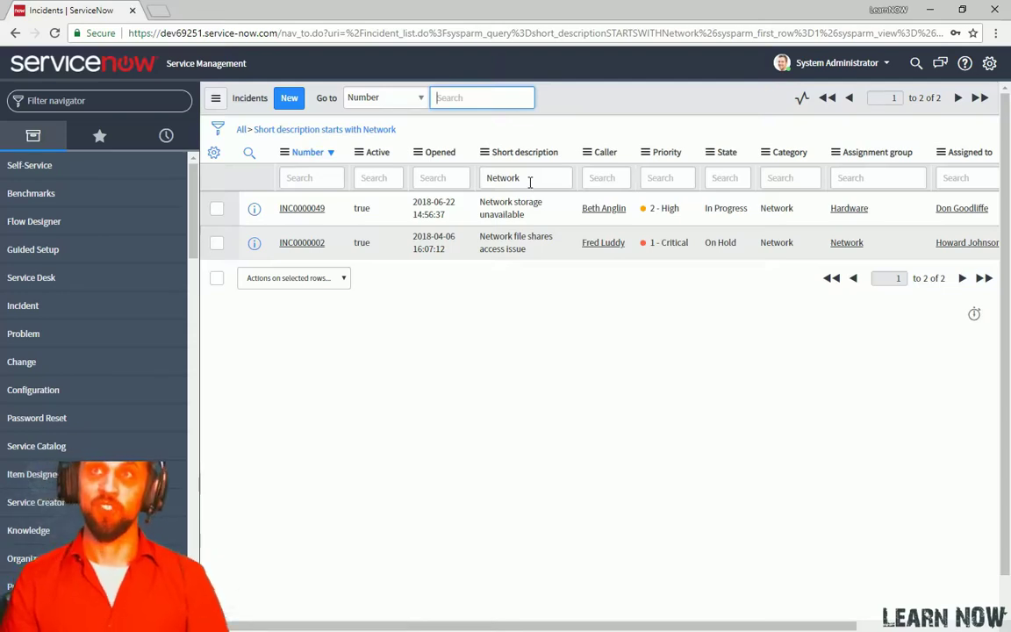
# Step: Refine the search to *Network (contains), then remove the filter to show all 54 incidents
pyautogui.click(530, 182)
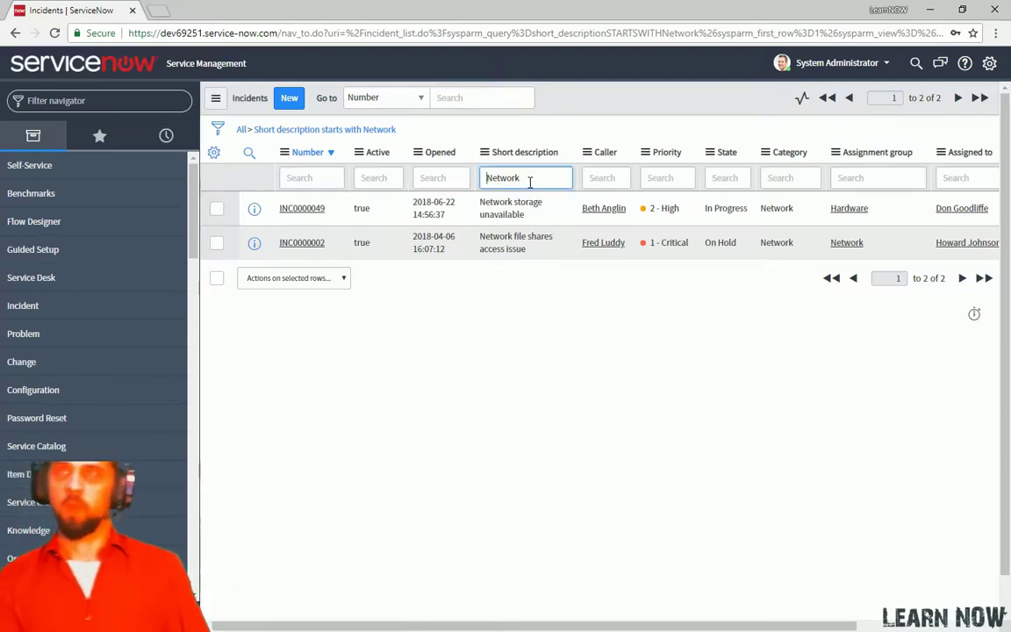
pyautogui.press('Return')
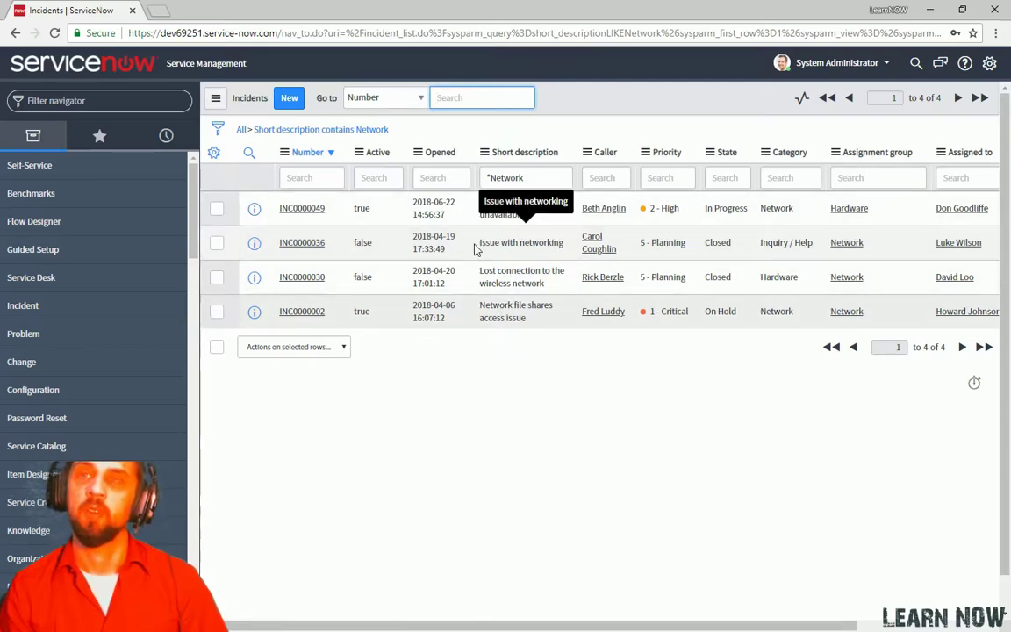
pyautogui.moveTo(479, 243); pyautogui.dragTo(564, 244)
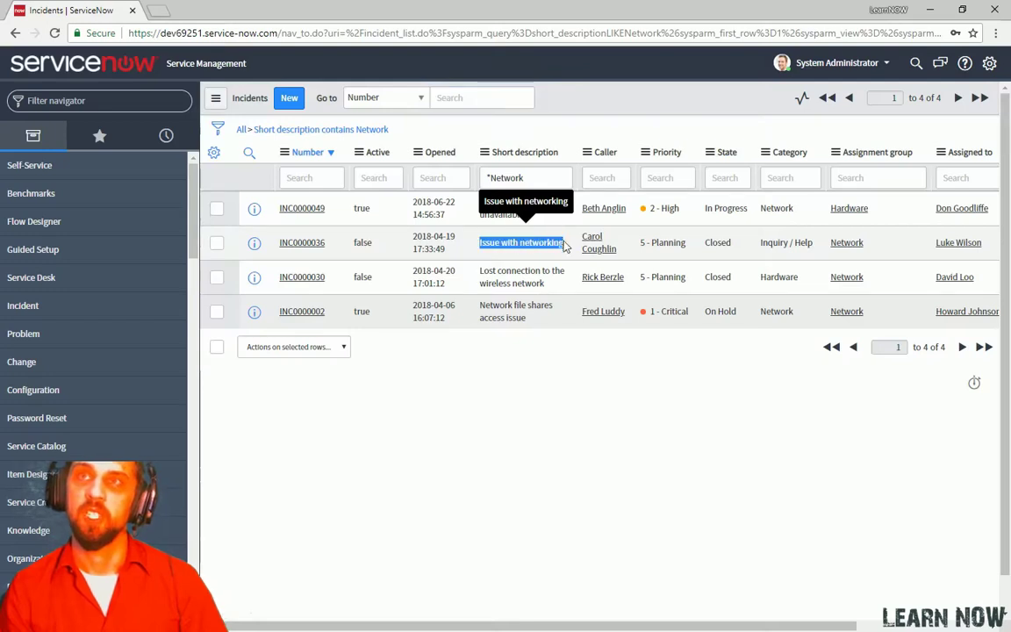
pyautogui.click(544, 179)
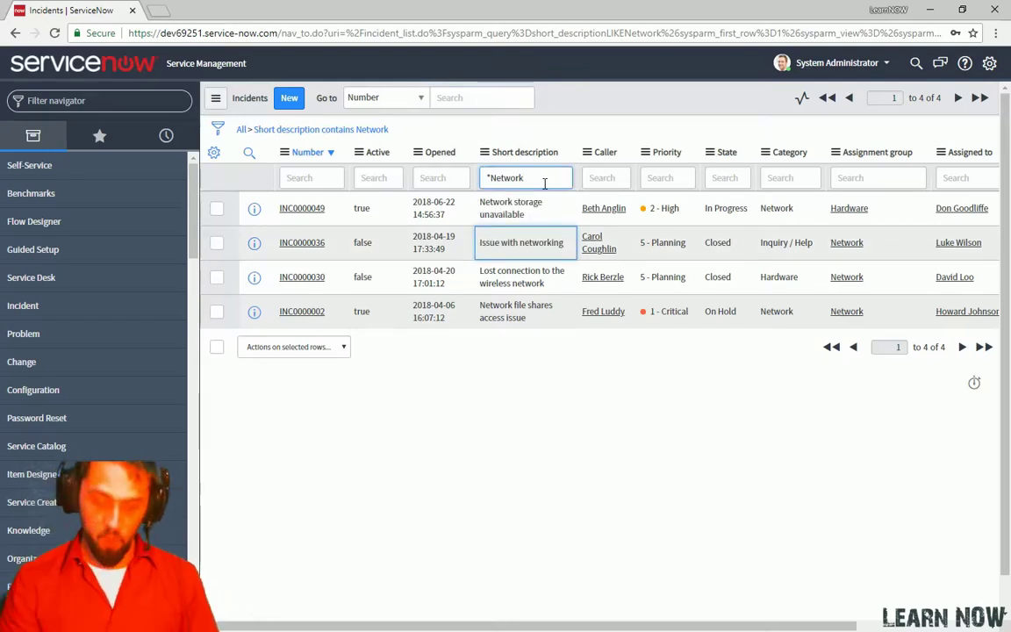
pyautogui.click(251, 132)
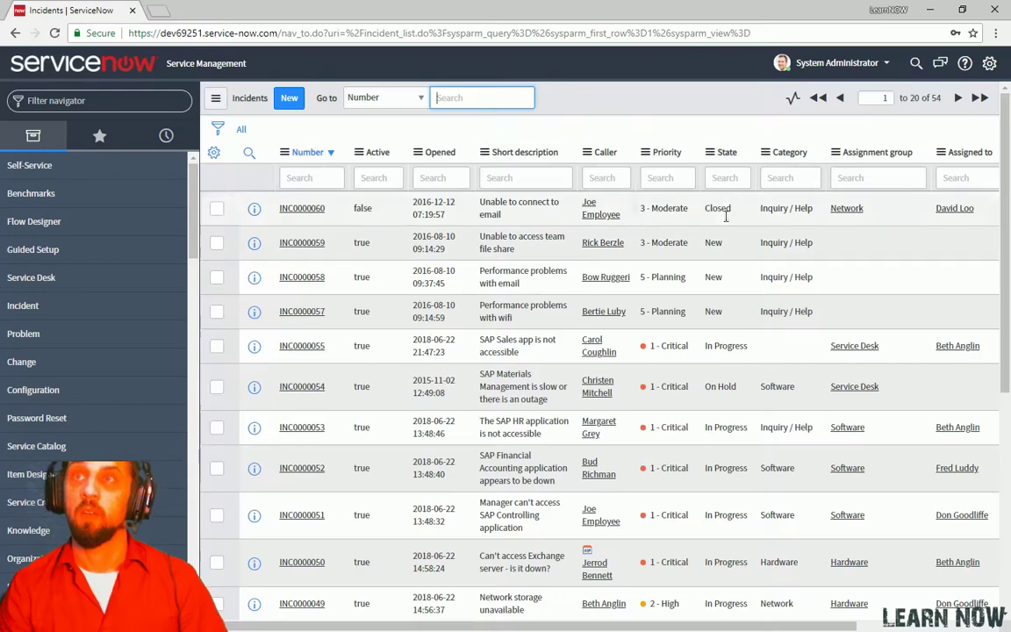
# Step: Use Show Matching on a New State cell to filter the list to State = New (5 incidents)
pyautogui.rightClick(741, 253)
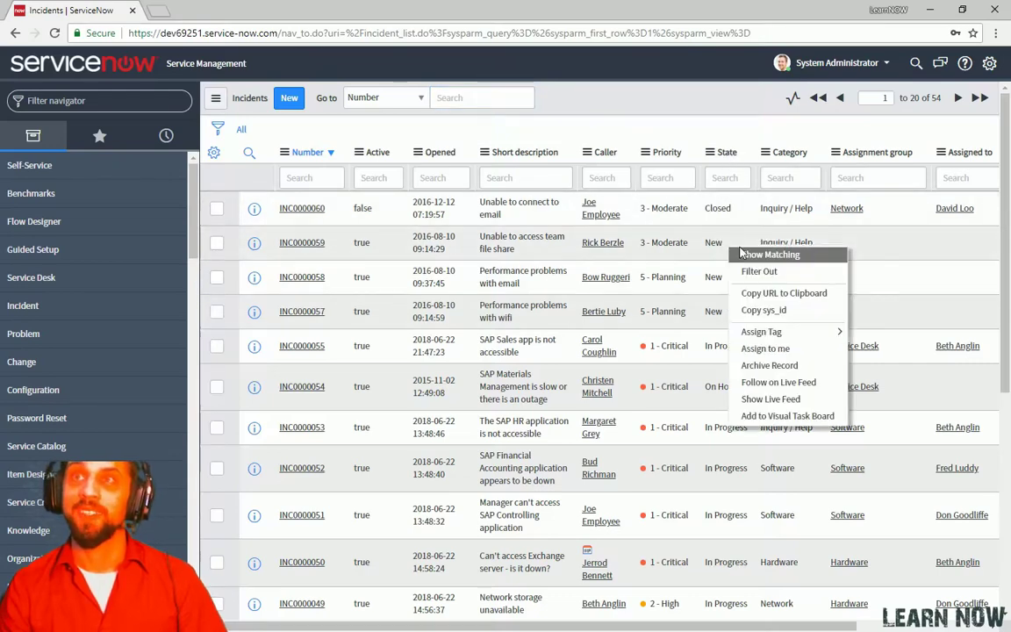
pyautogui.click(770, 254)
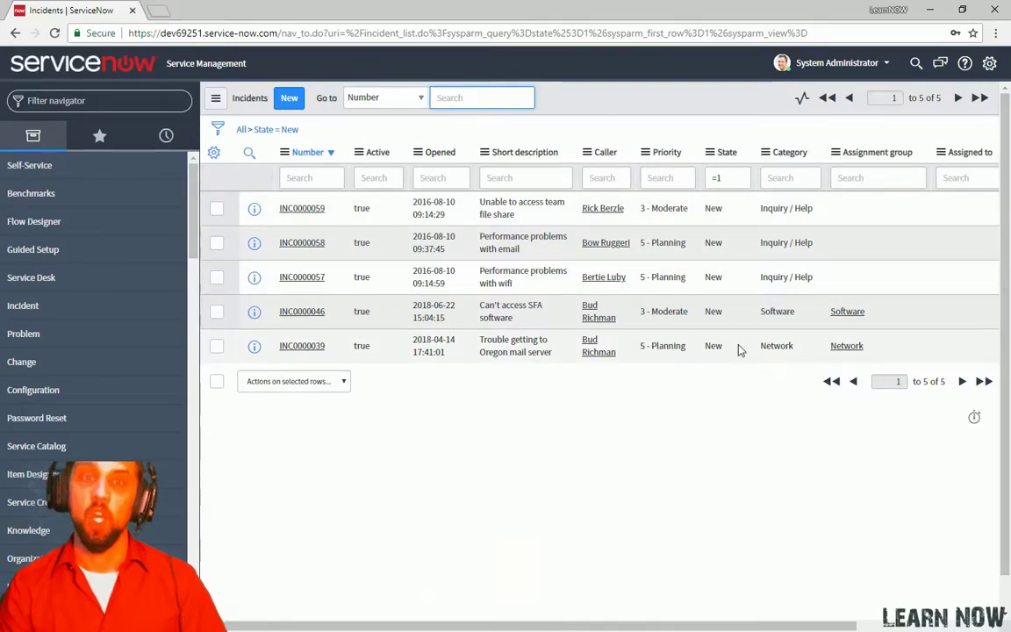
pyautogui.click(717, 178)
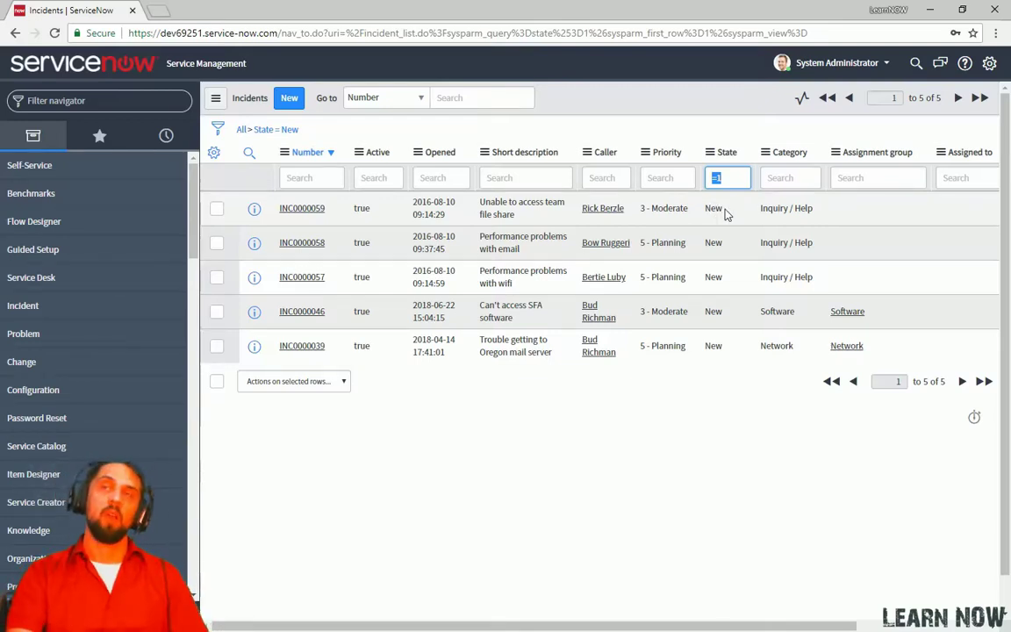
pyautogui.click(720, 179)
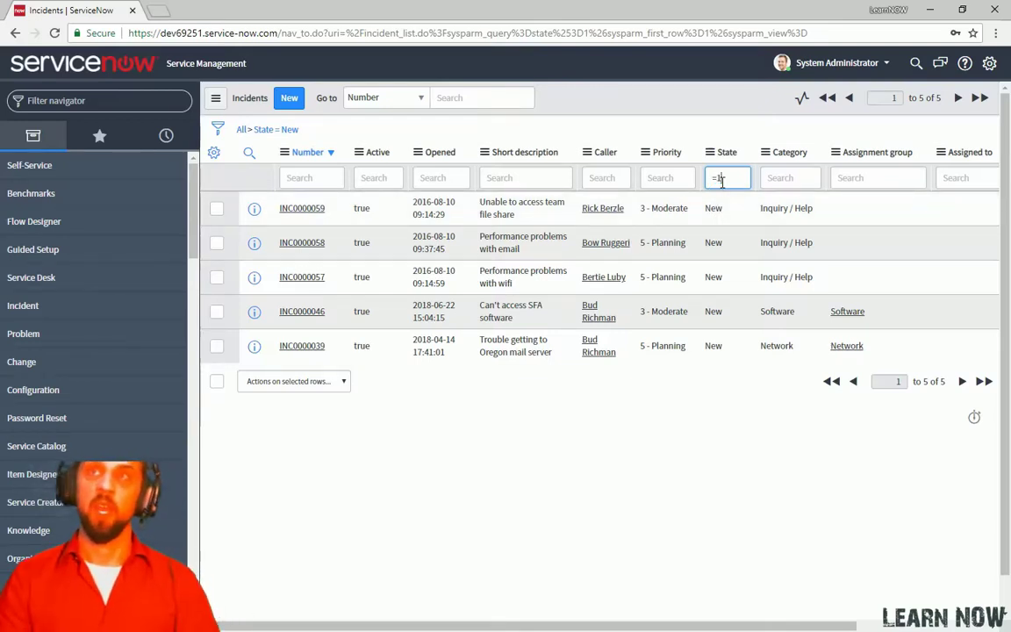
# Step: Add an OR condition State is In Progress and run it, showing 25 incidents
pyautogui.click(219, 131)
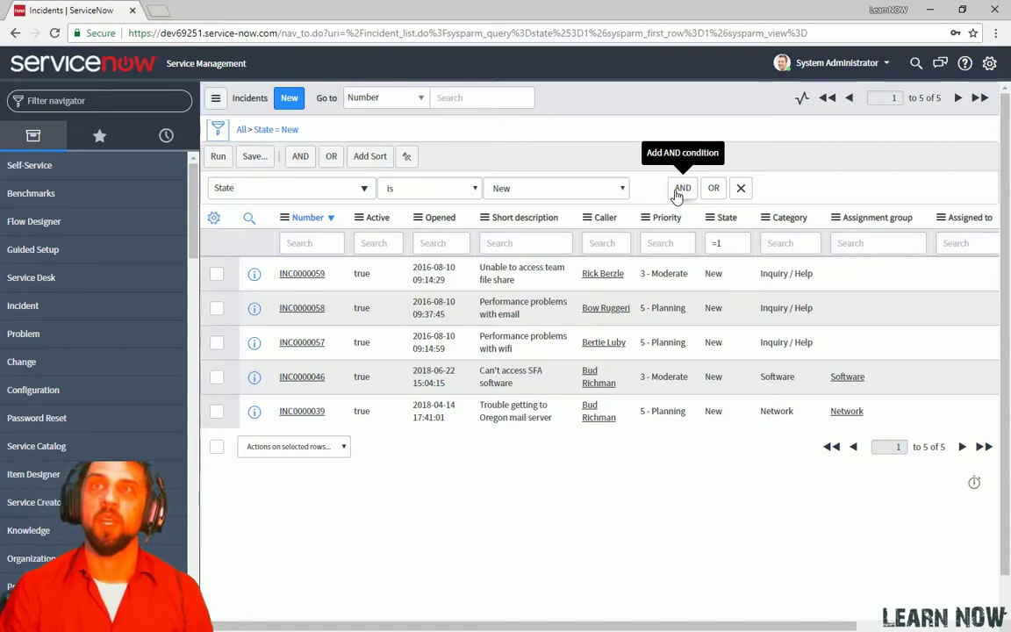
pyautogui.click(706, 195)
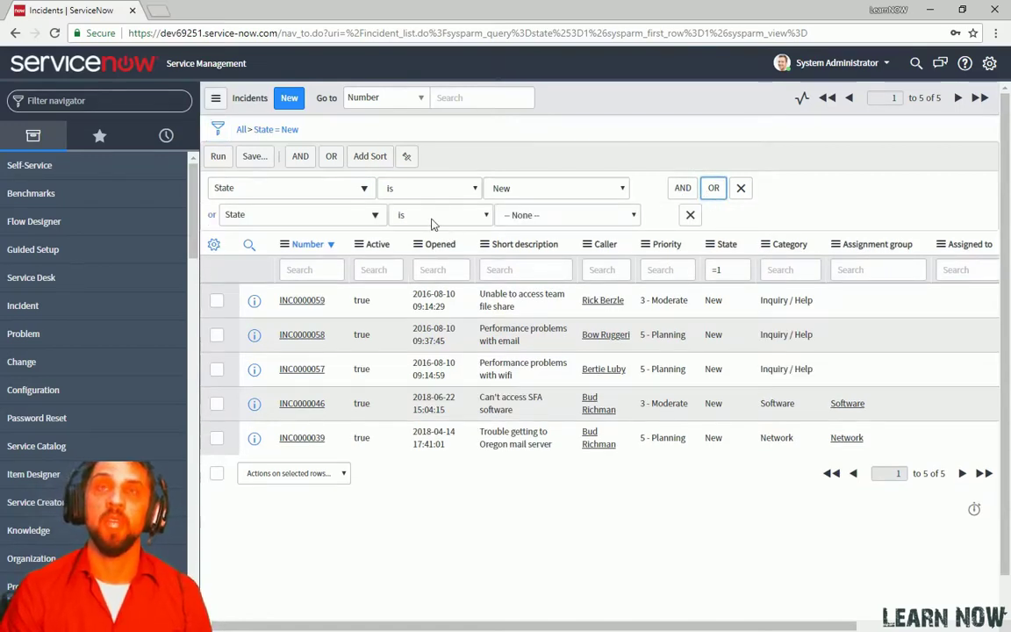
pyautogui.click(526, 215)
pyautogui.click(535, 256)
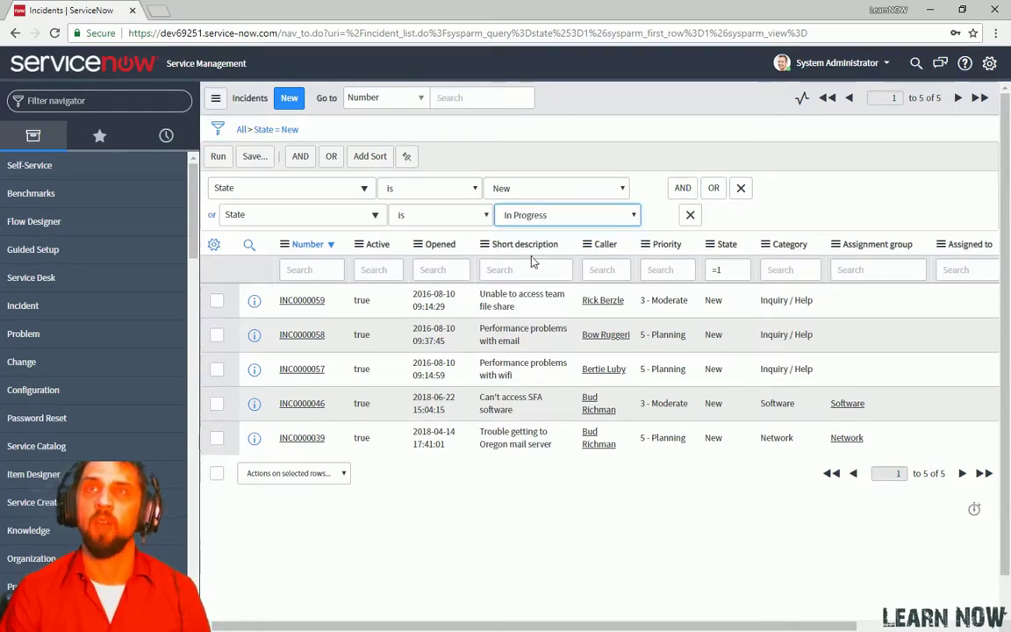
pyautogui.click(216, 164)
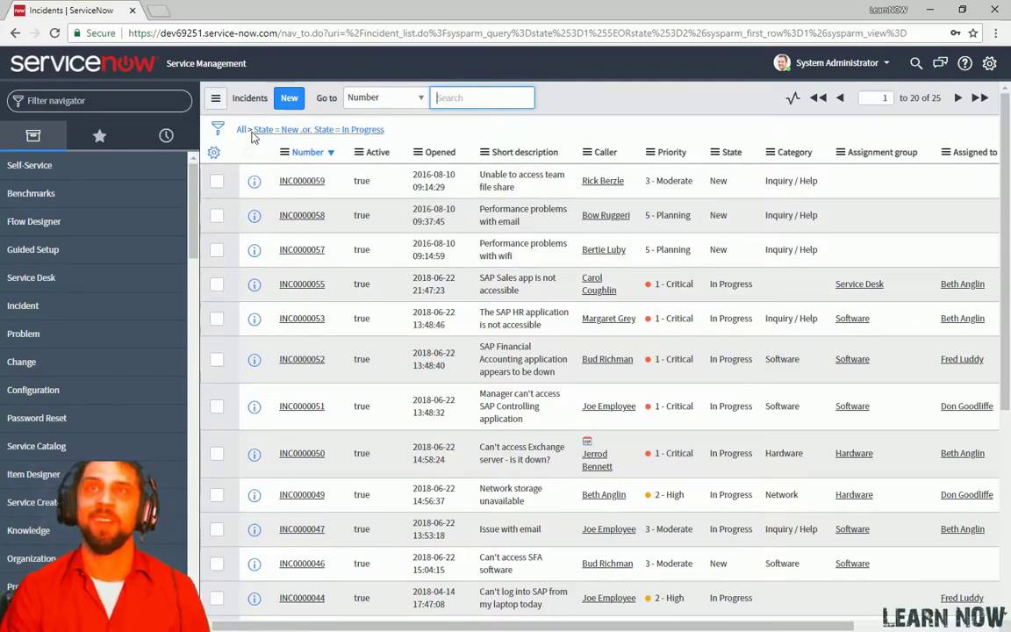
pyautogui.click(220, 130)
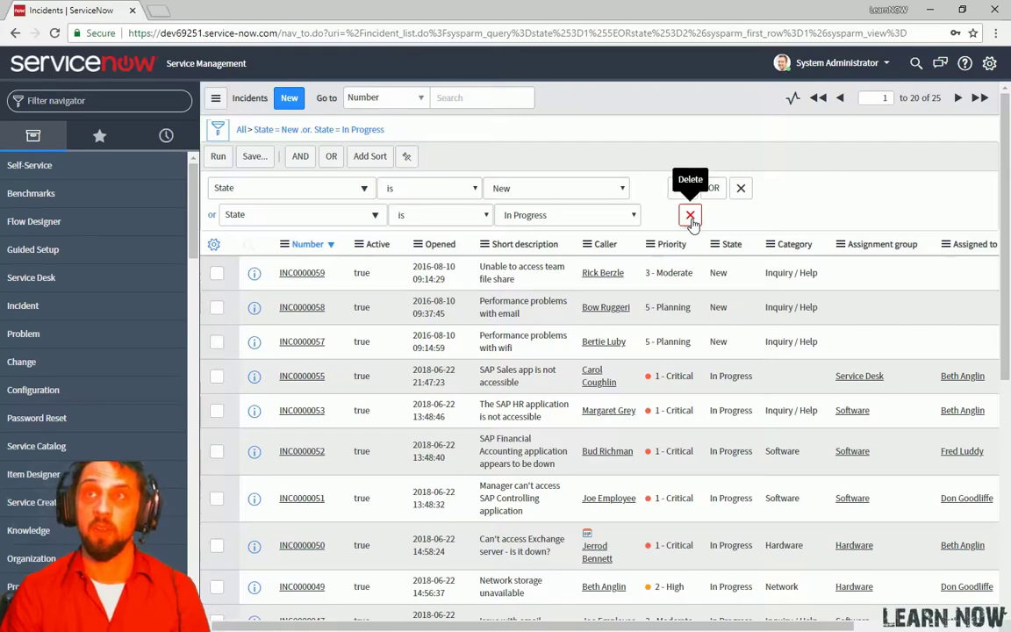
# Step: Delete the In Progress OR row and change the State operator to 'is one of'
pyautogui.click(691, 216)
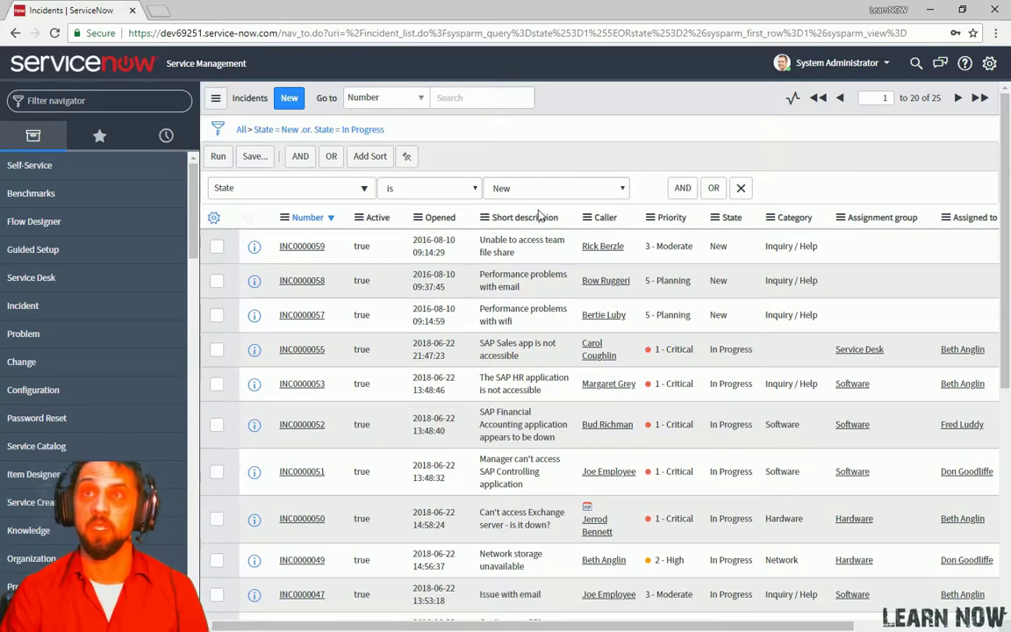
pyautogui.click(433, 189)
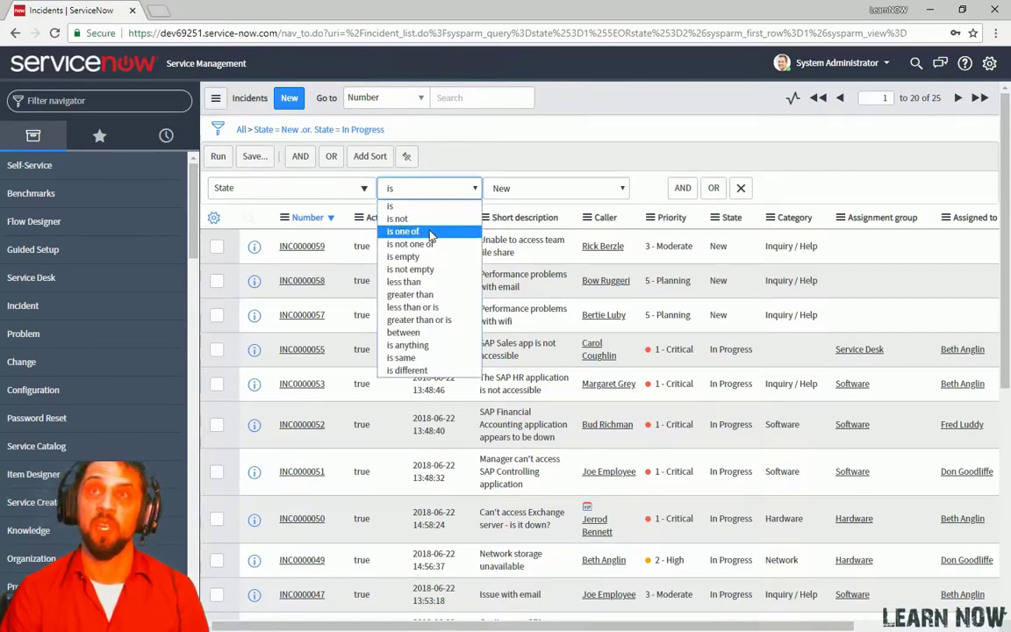
pyautogui.click(429, 232)
# Step: Select New, In Progress and On Hold as the states and run the filter, listing 31 incidents
pyautogui.click(625, 205)
pyautogui.scroll(-2, 625, 210)
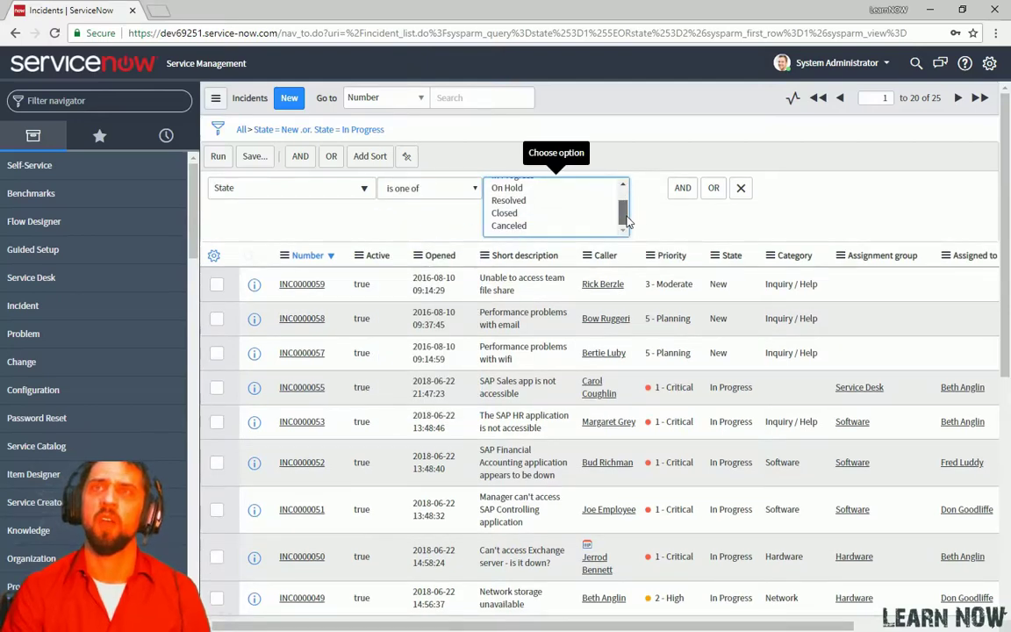
pyautogui.scroll(2, 627, 208)
pyautogui.scroll(-2, 625, 207)
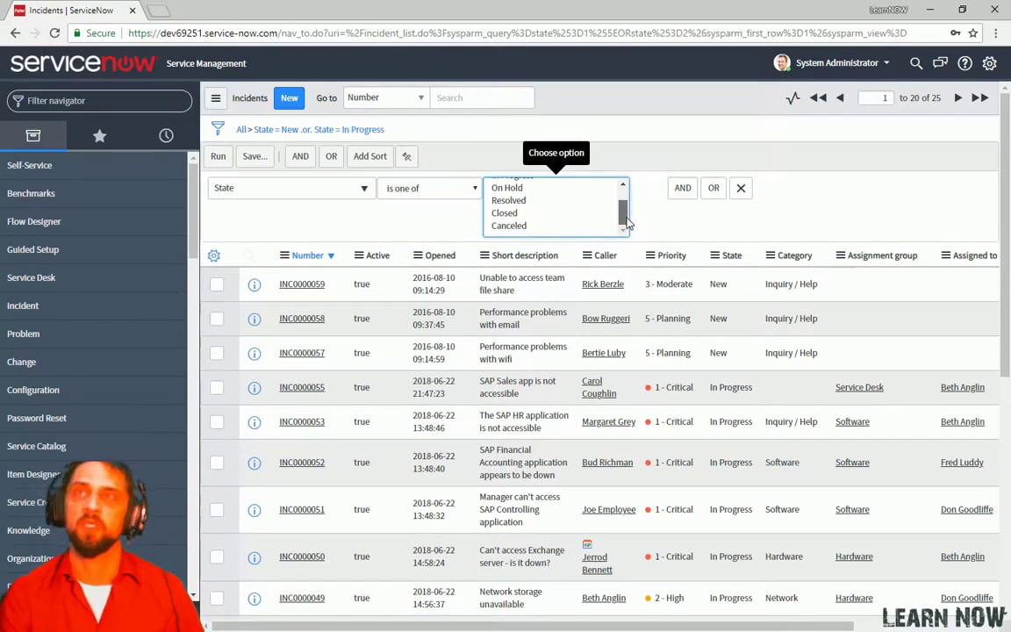
pyautogui.scroll(2, 627, 211)
pyautogui.scroll(-2, 626, 209)
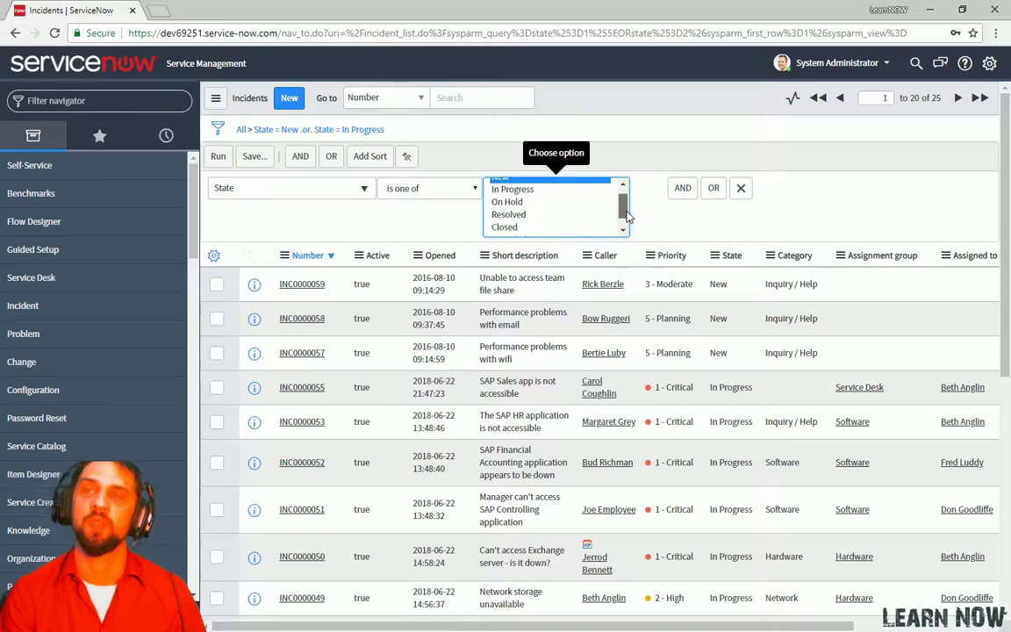
pyautogui.scroll(2, 626, 207)
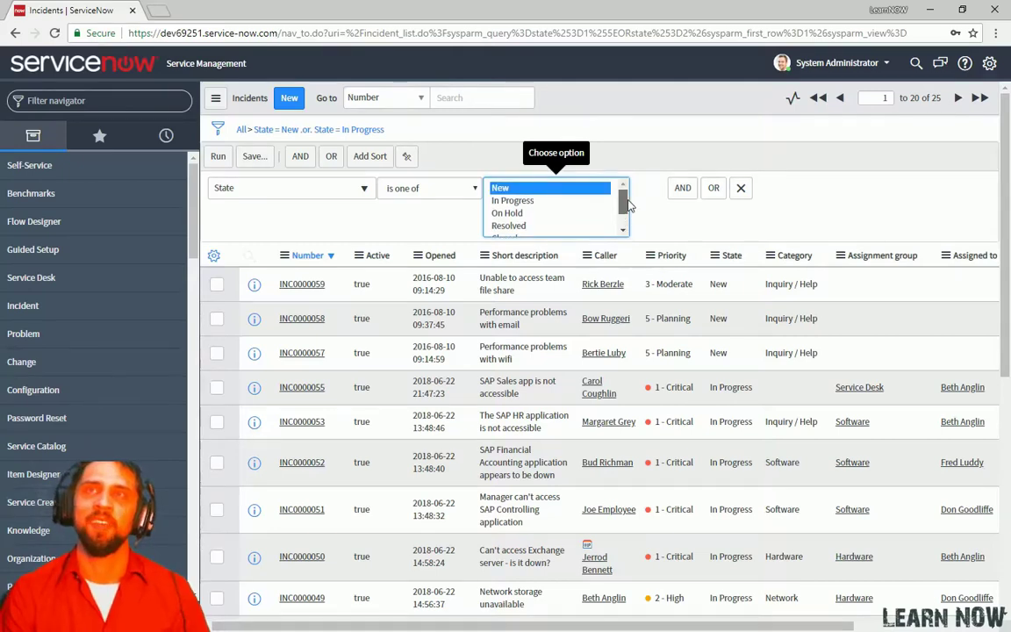
pyautogui.keyDown('ctrl'); pyautogui.click(526, 200); pyautogui.keyUp('ctrl')
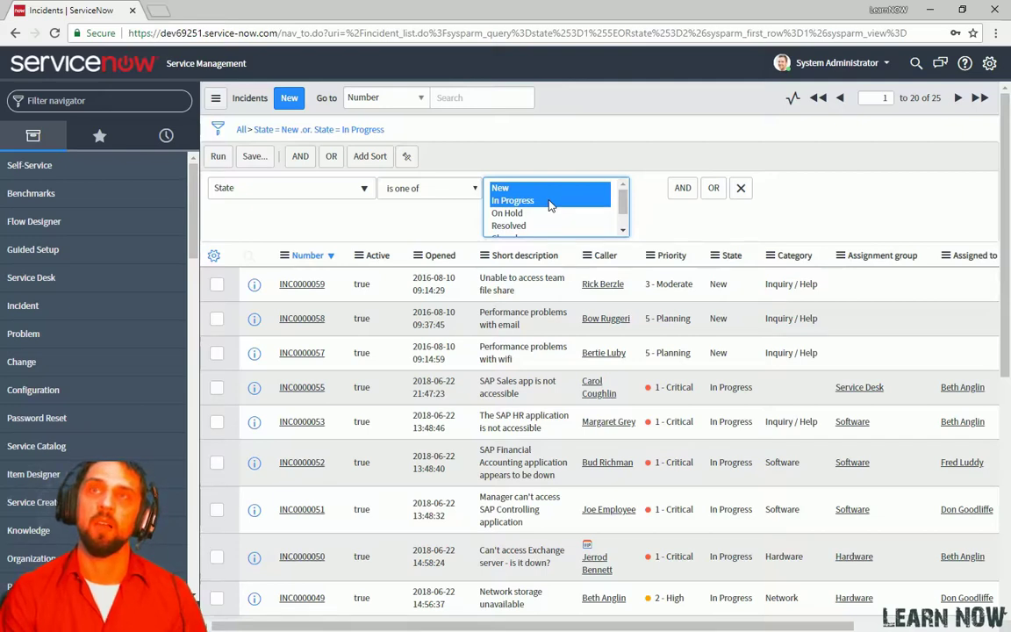
pyautogui.keyDown('ctrl'); pyautogui.click(549, 214); pyautogui.keyUp('ctrl')
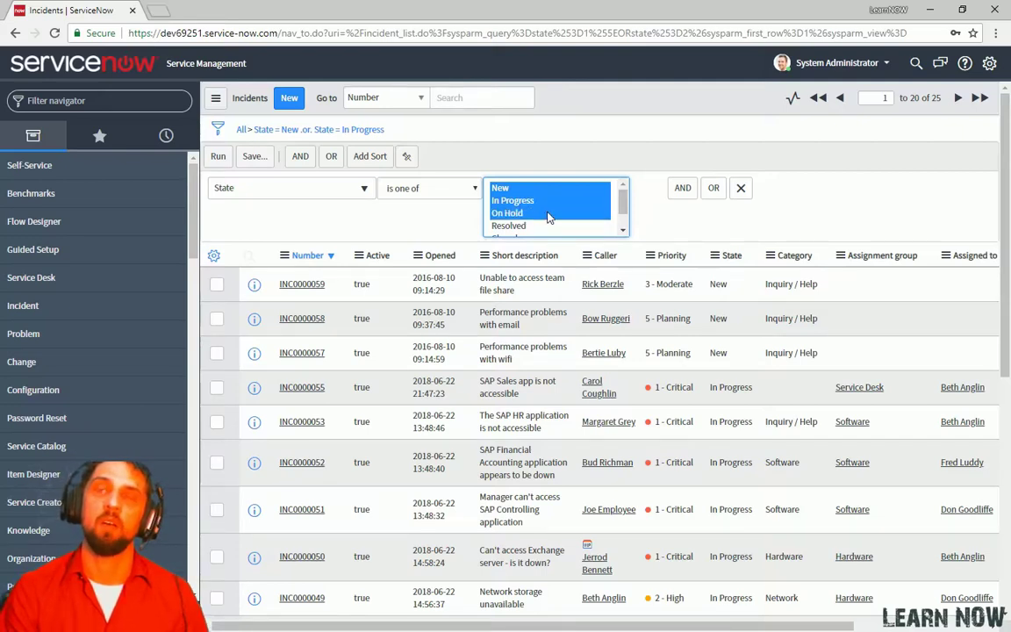
pyautogui.click(548, 227)
pyautogui.click(544, 211)
pyautogui.keyDown('ctrl'); pyautogui.click(517, 200); pyautogui.keyUp('ctrl')
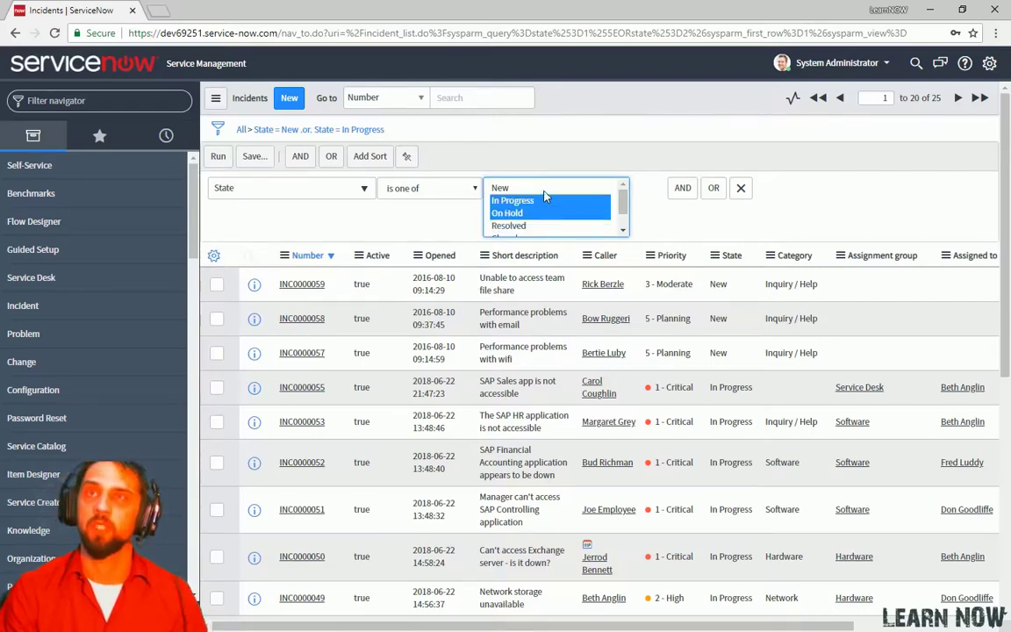
pyautogui.keyDown('ctrl'); pyautogui.click(504, 187); pyautogui.keyUp('ctrl')
pyautogui.click(218, 157)
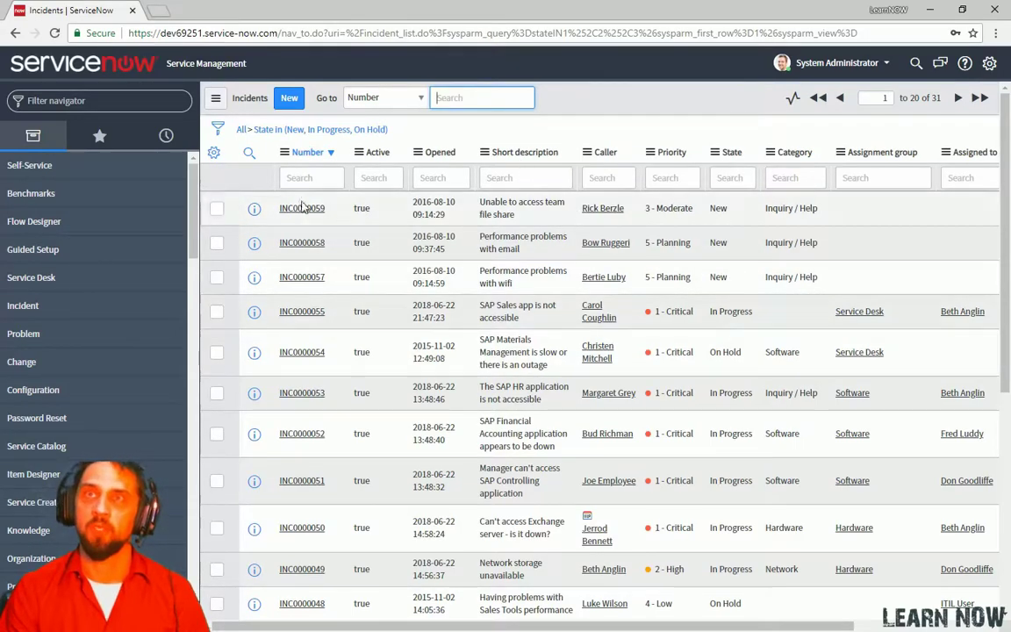
# Step: Add an AND condition Short description contains 'network' and run it, leaving 2 incidents
pyautogui.click(218, 129)
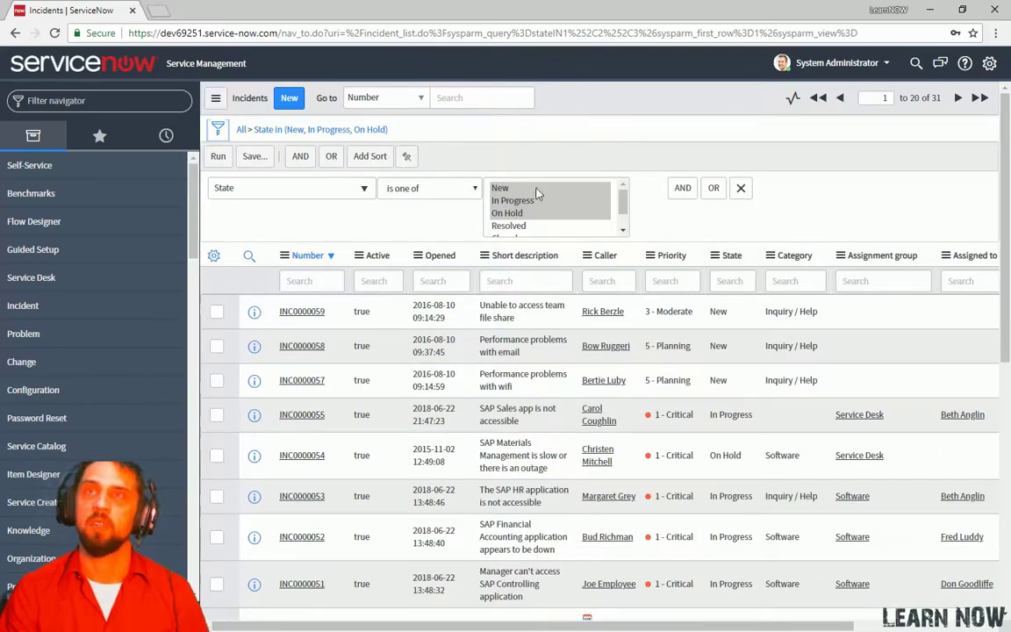
pyautogui.click(682, 187)
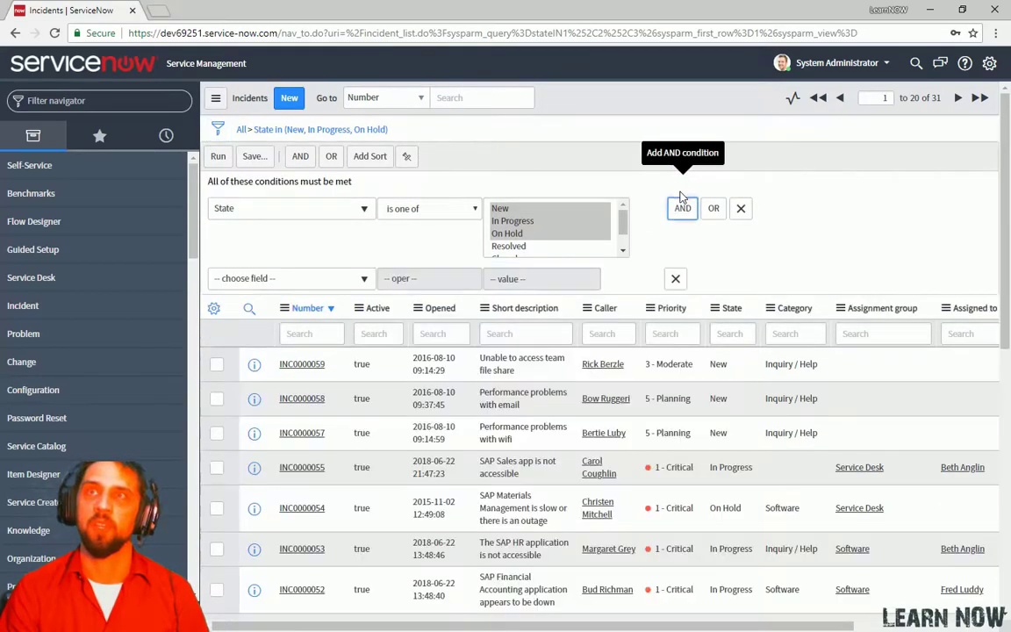
pyautogui.click(312, 279)
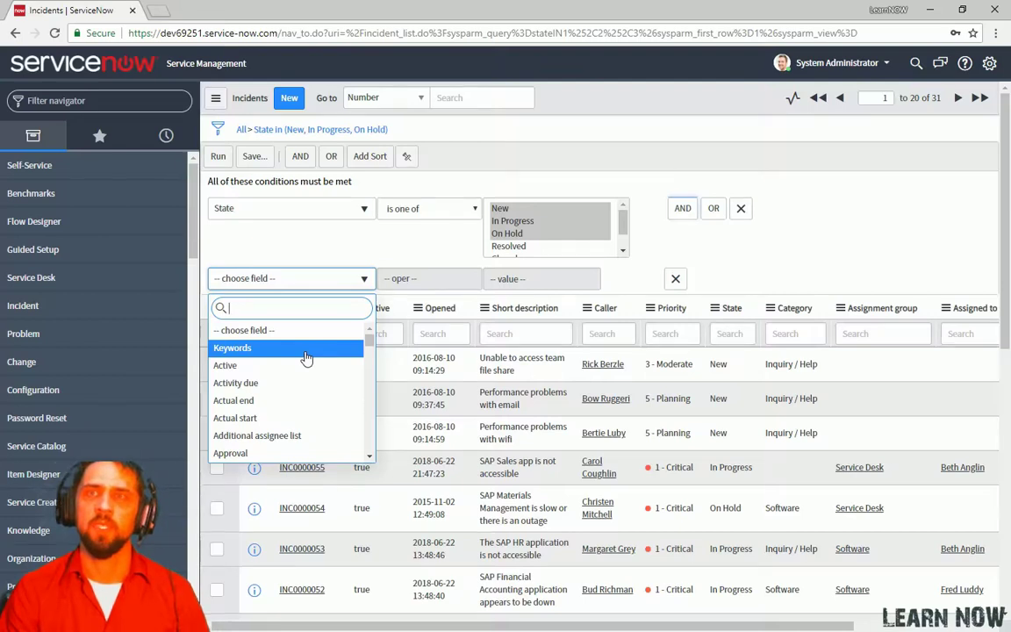
pyautogui.write('short')
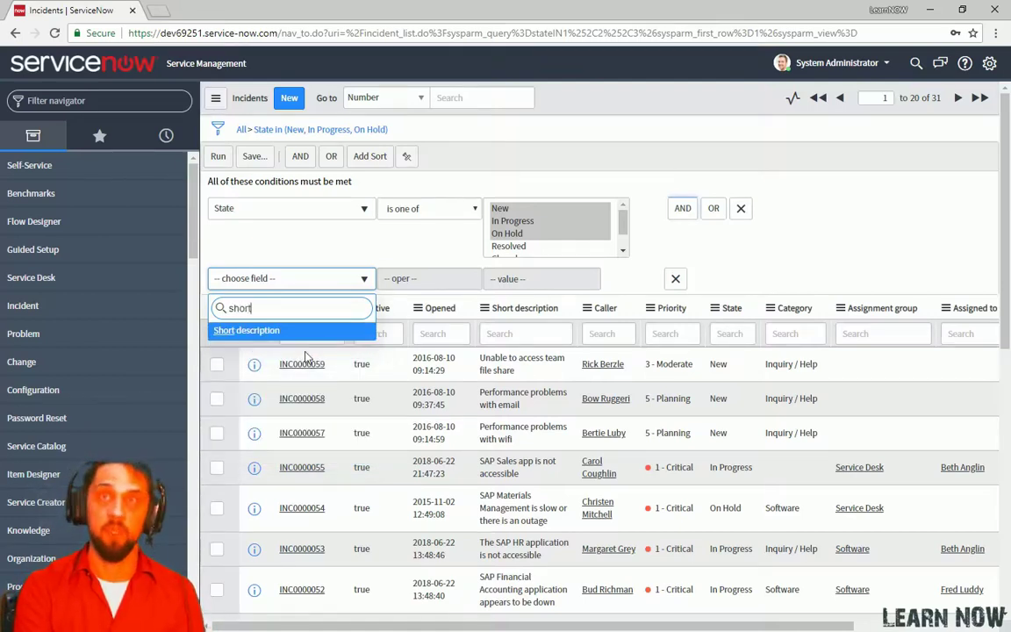
pyautogui.click(283, 341)
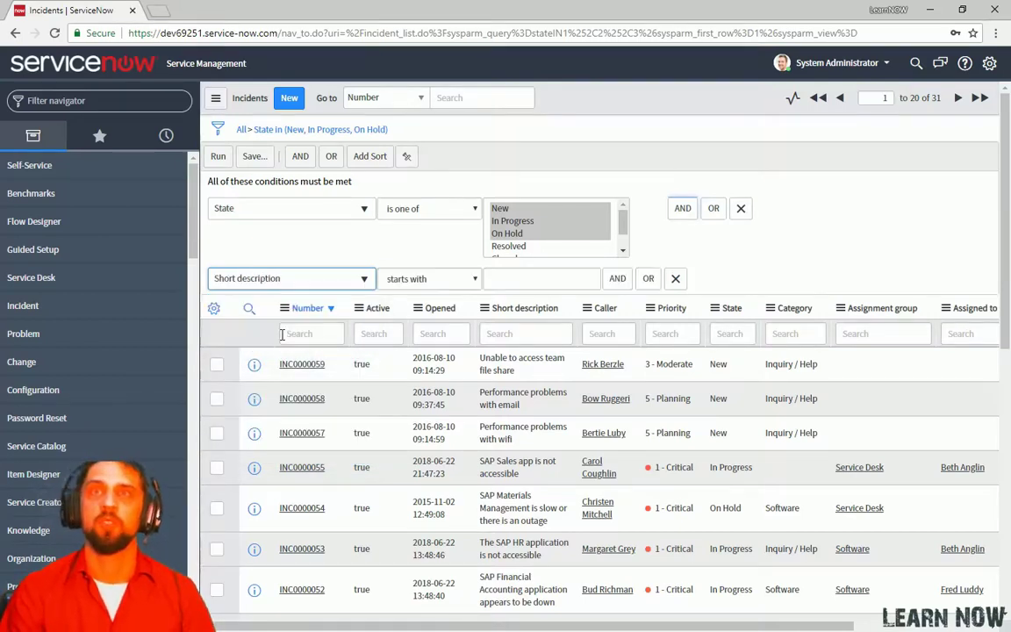
pyautogui.click(424, 281)
pyautogui.click(420, 321)
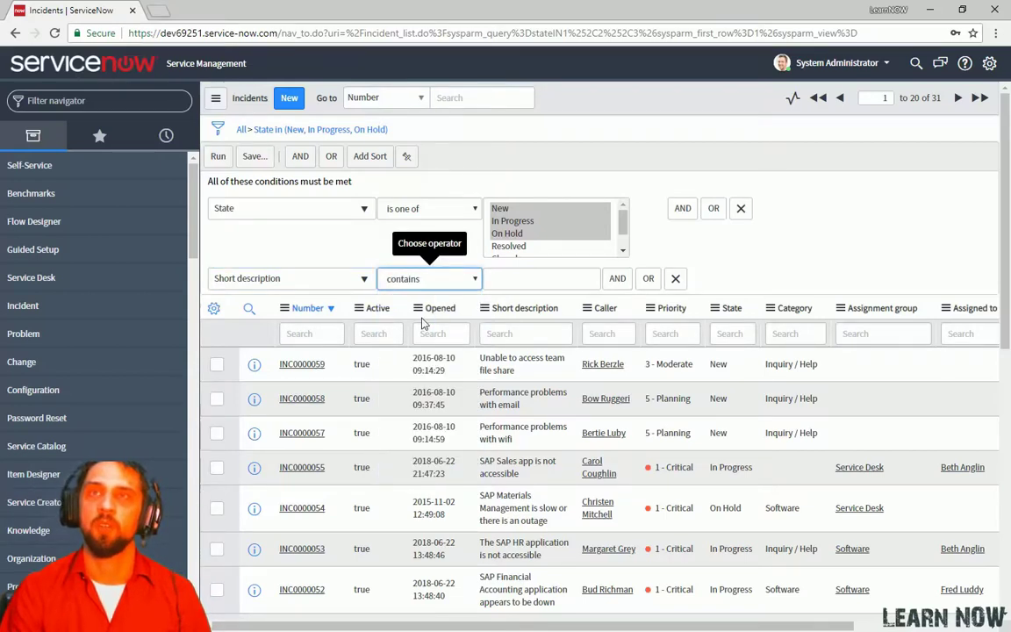
pyautogui.write('network')
pyautogui.press('Return')
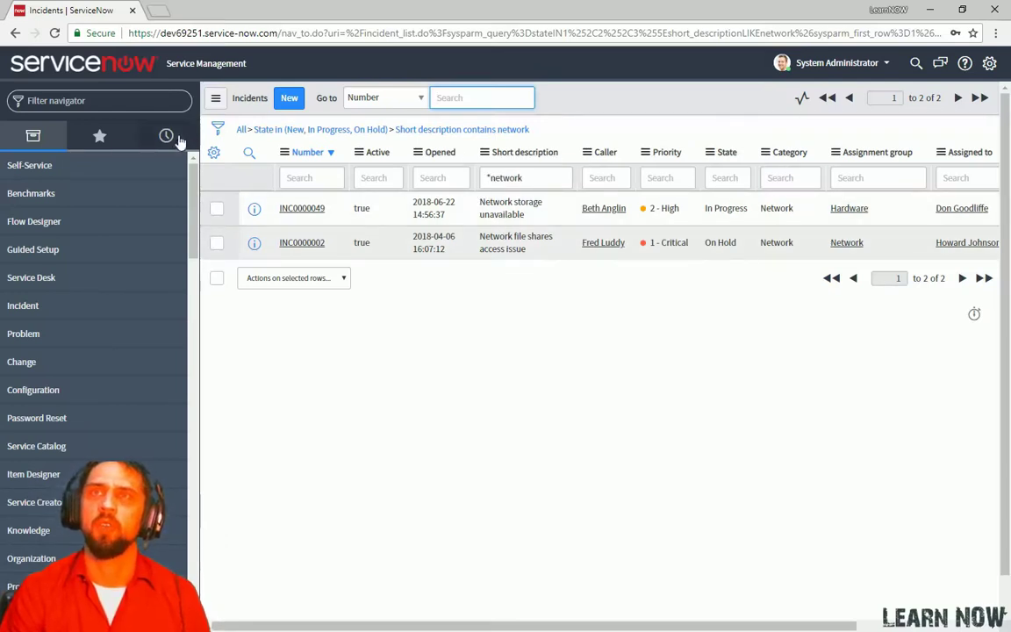
# Step: Save the current filter as a personal filter named 'Network Incidents'
pyautogui.click(219, 132)
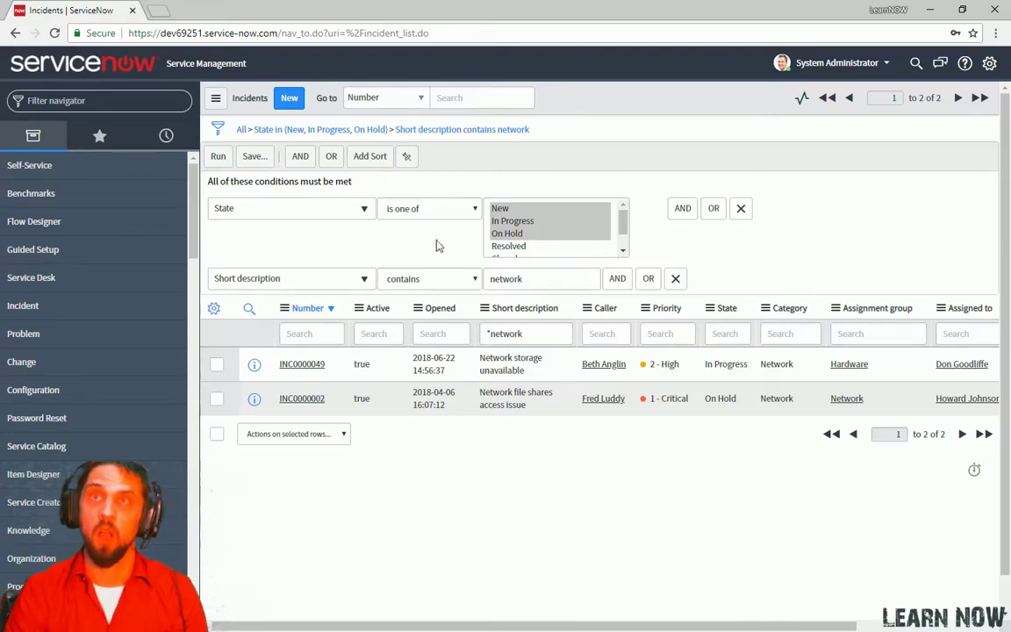
pyautogui.click(254, 158)
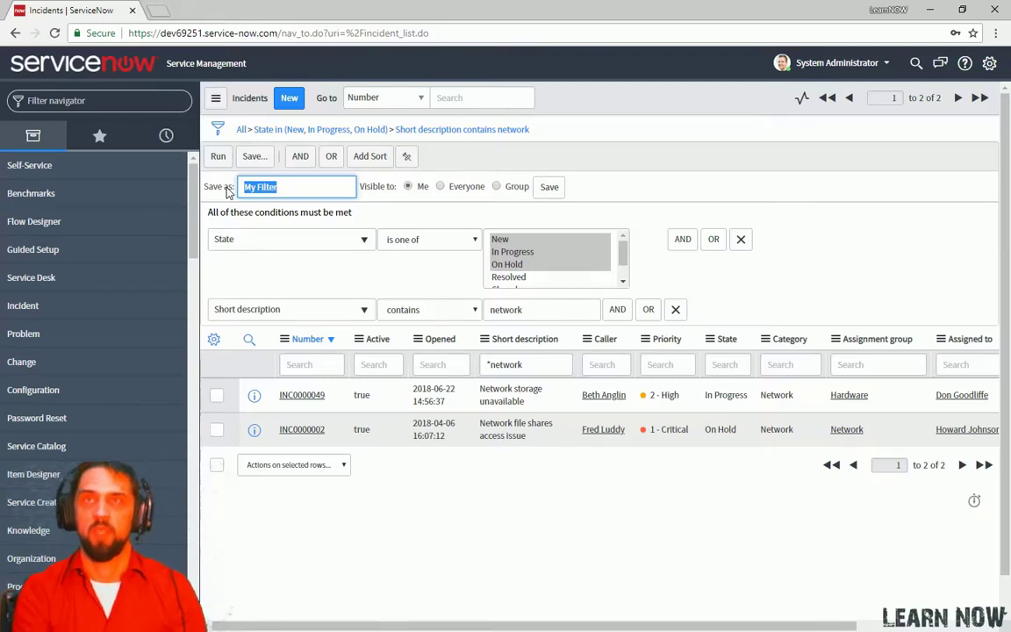
pyautogui.write('Network')
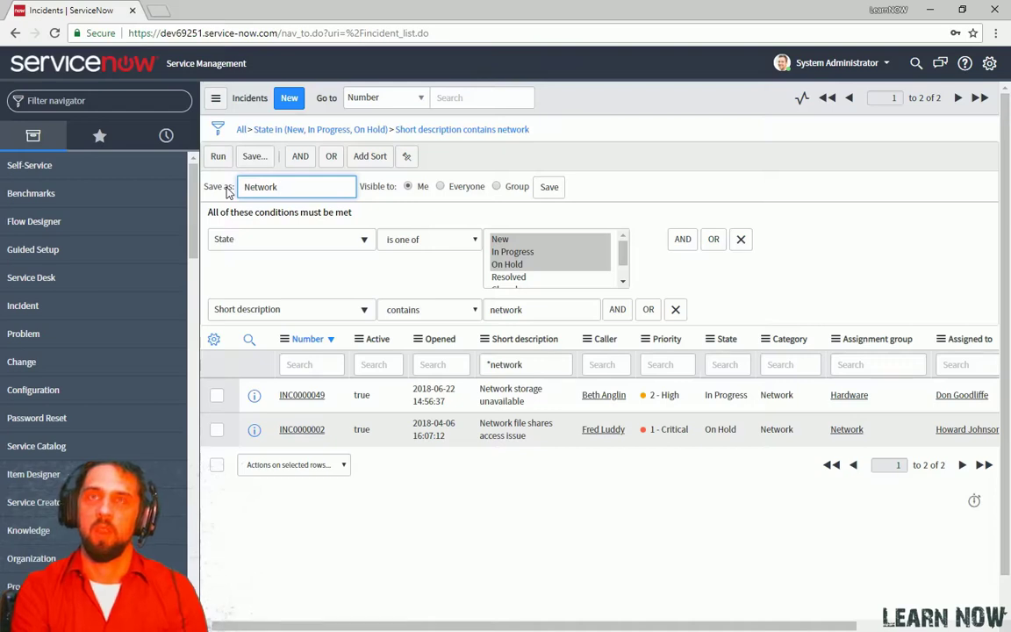
pyautogui.write(' Incide')
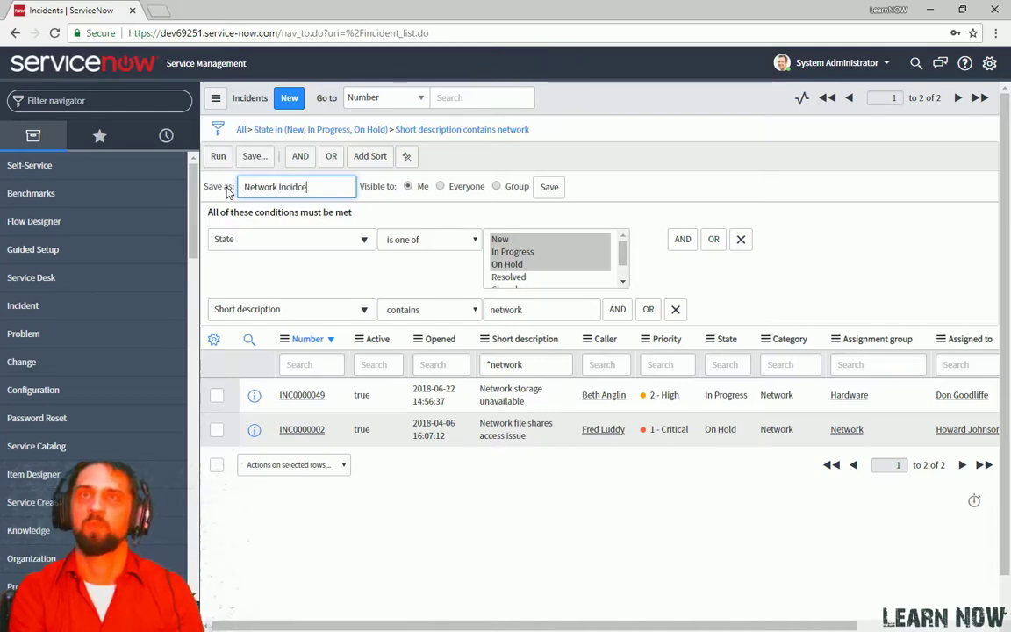
pyautogui.write('nts')
pyautogui.click(546, 189)
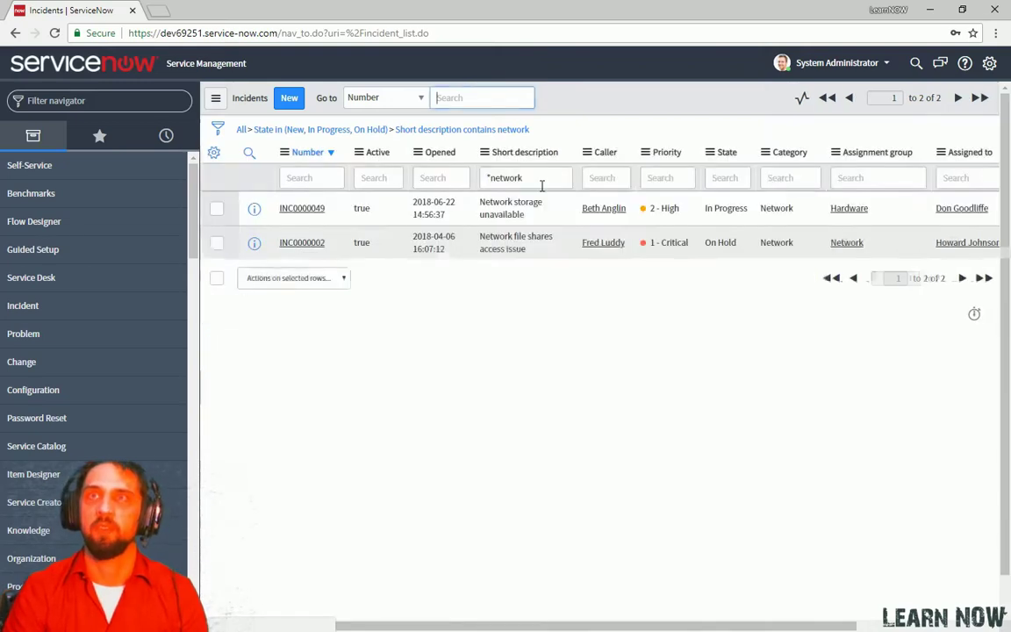
# Step: Apply the saved Network Incidents filter from the list's Filters menu
pyautogui.click(216, 98)
pyautogui.moveTo(254, 121)
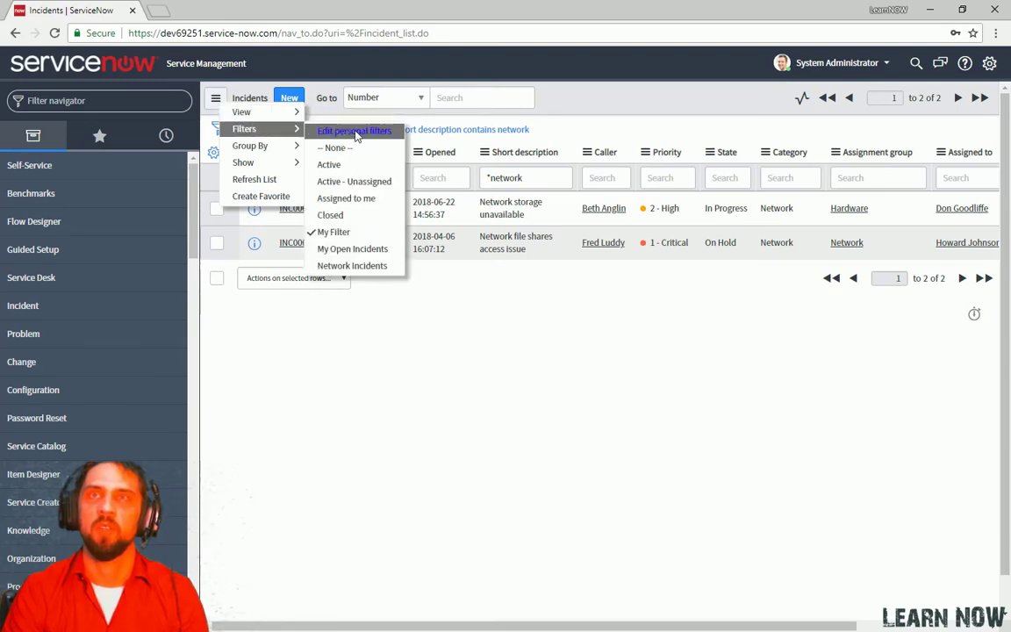
pyautogui.click(339, 265)
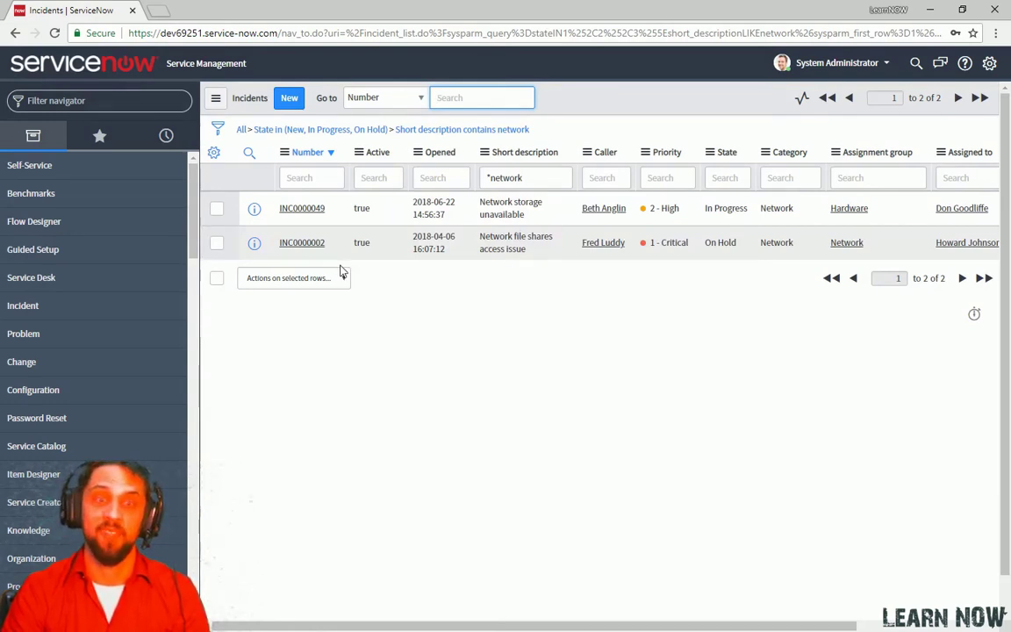
# Step: Clear the filter to list all 54 incidents, view a caller record, then return to the list
pyautogui.click(242, 129)
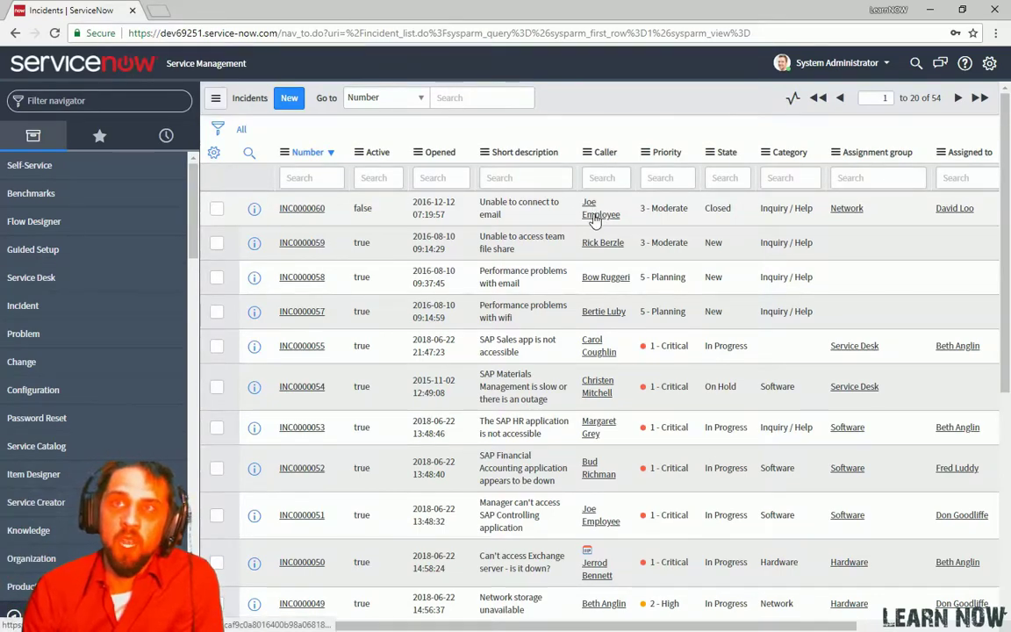
pyautogui.click(596, 219)
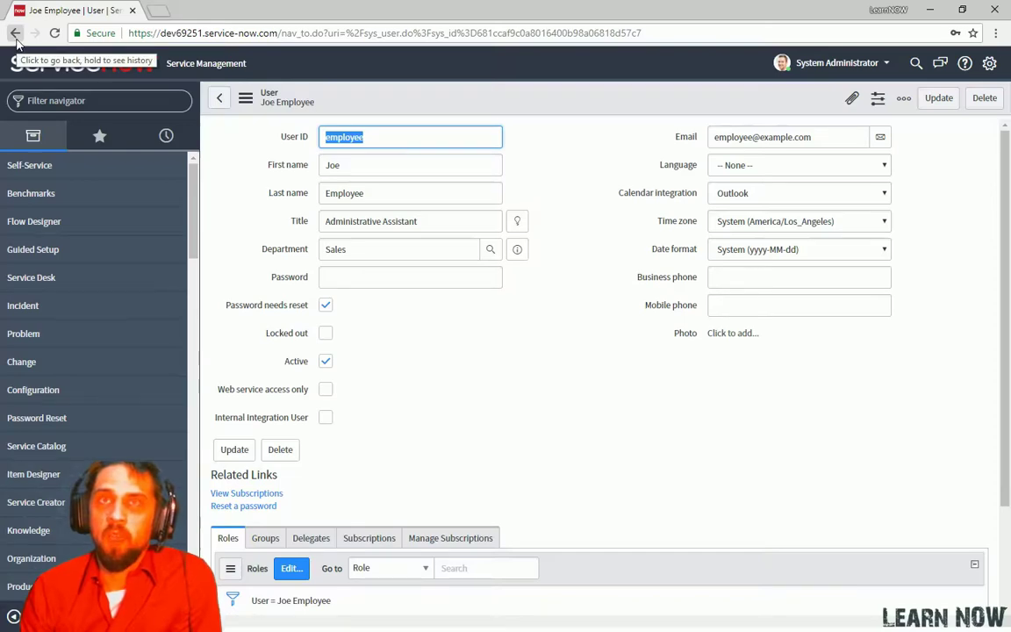
pyautogui.click(15, 33)
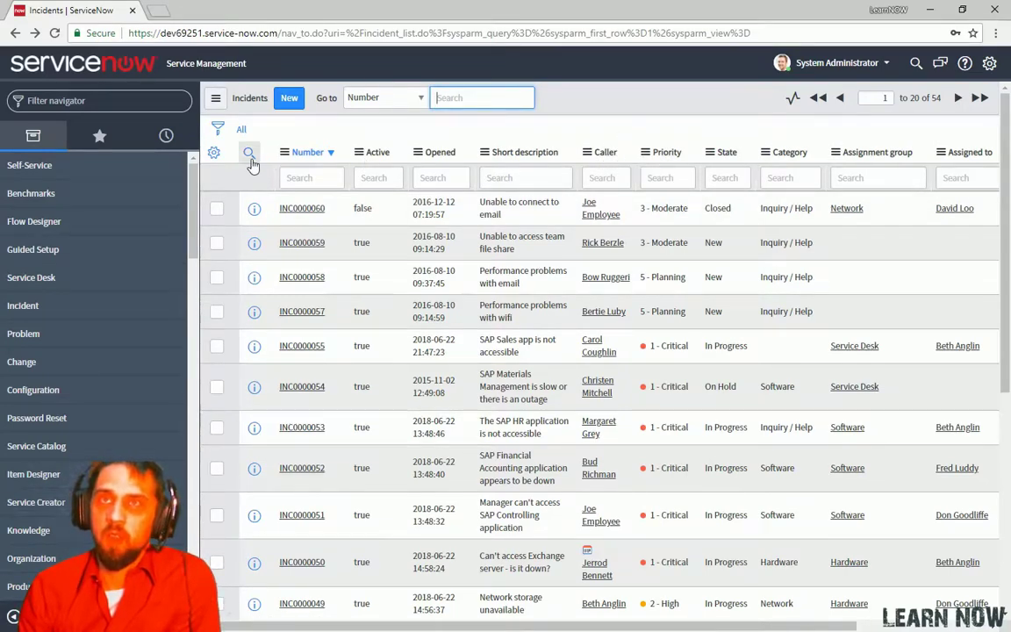
# Step: Look over the list column personalization settings and close them without changes
pyautogui.click(213, 153)
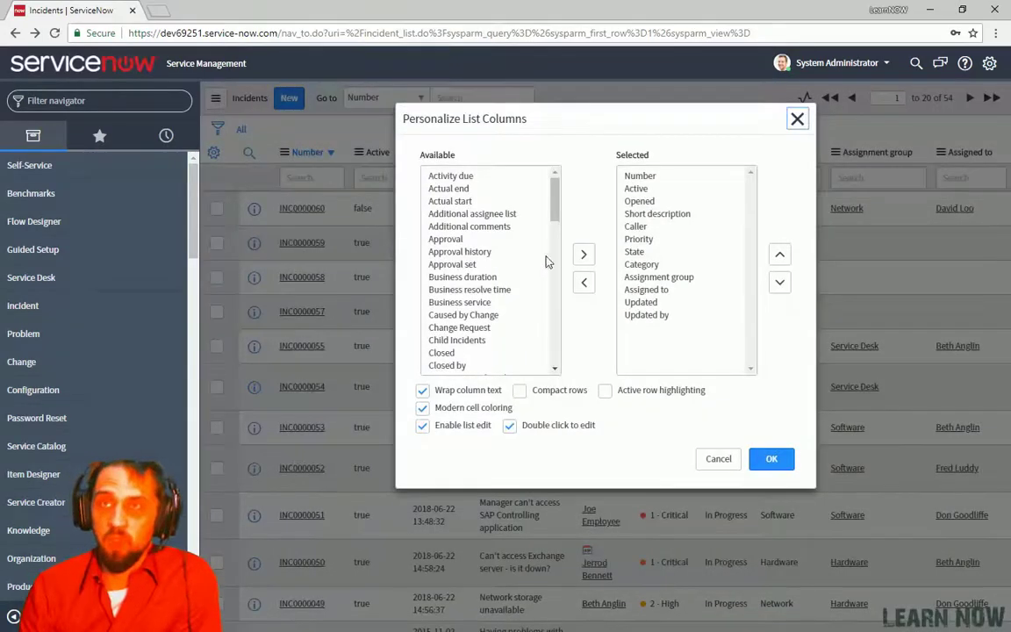
pyautogui.scroll(-15, 456, 263)
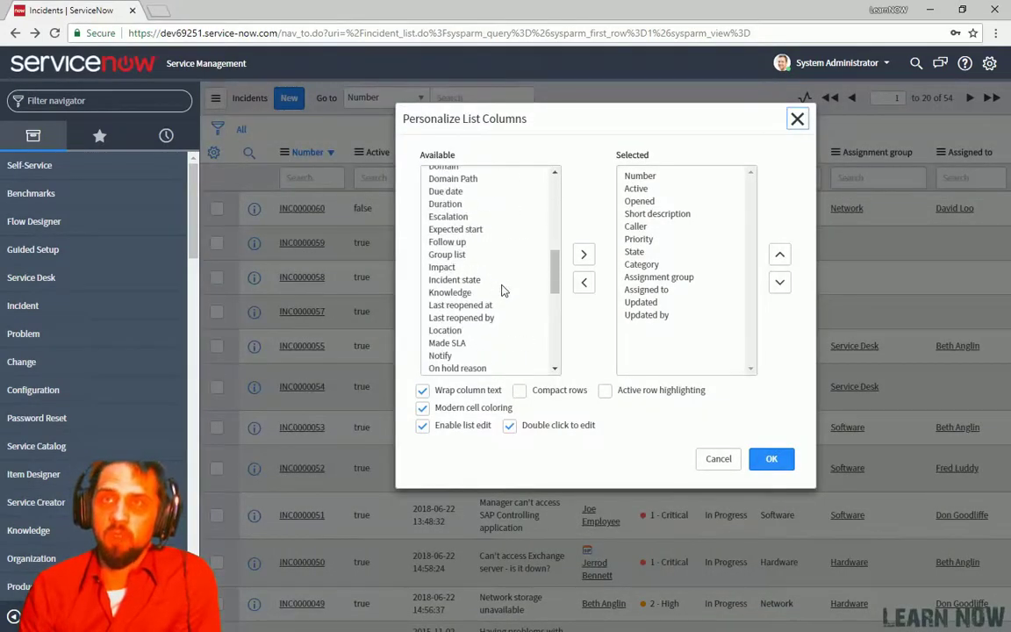
pyautogui.click(718, 458)
# Step: In the incident List Layout, expand Caller and add its Title field as a column
pyautogui.rightClick(308, 156)
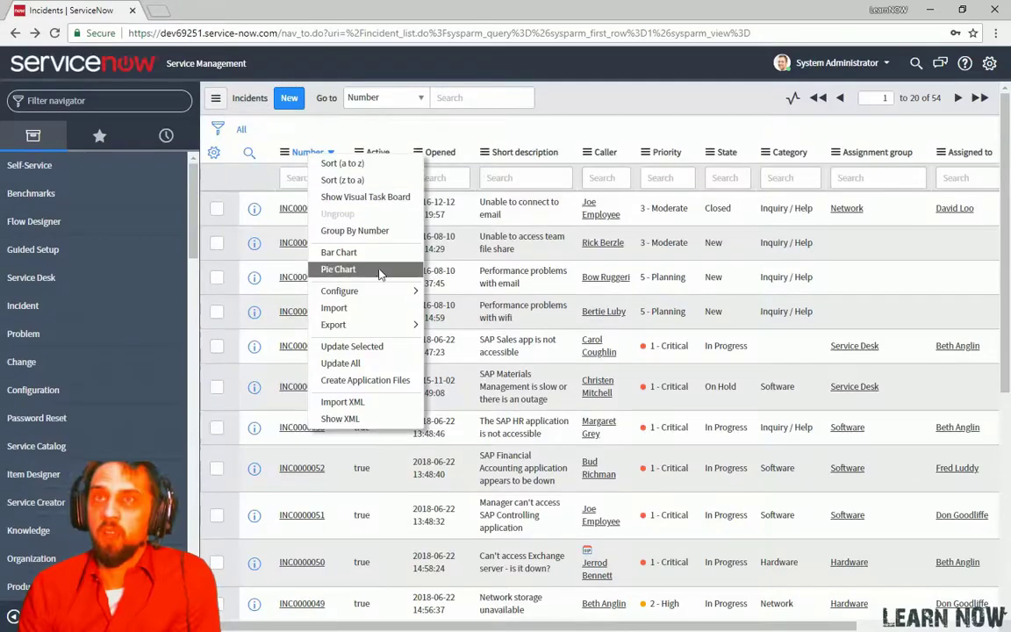
pyautogui.moveTo(395, 290)
pyautogui.click(462, 302)
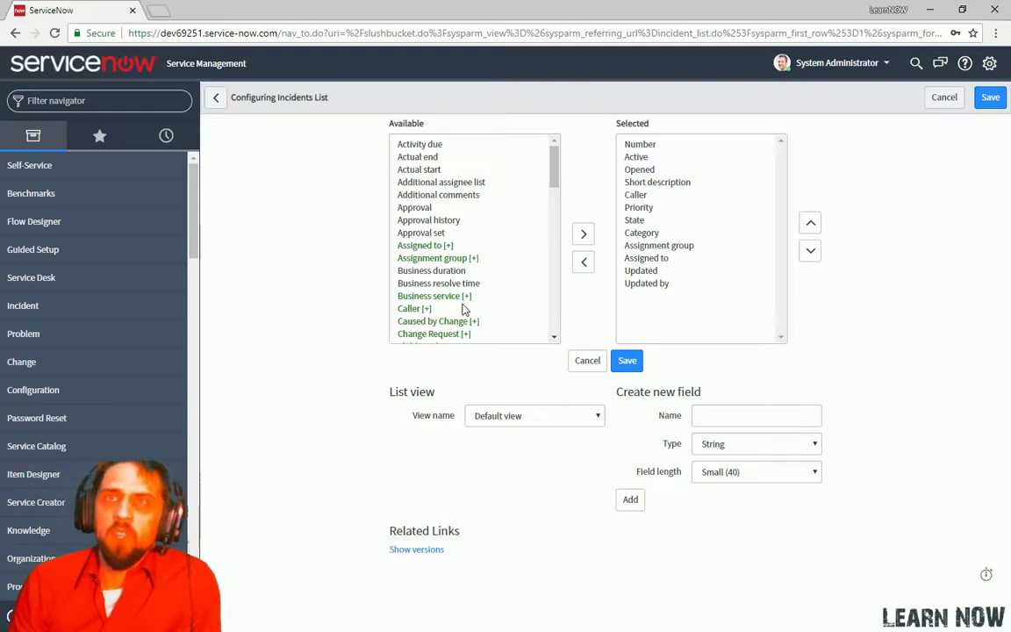
pyautogui.click(451, 309)
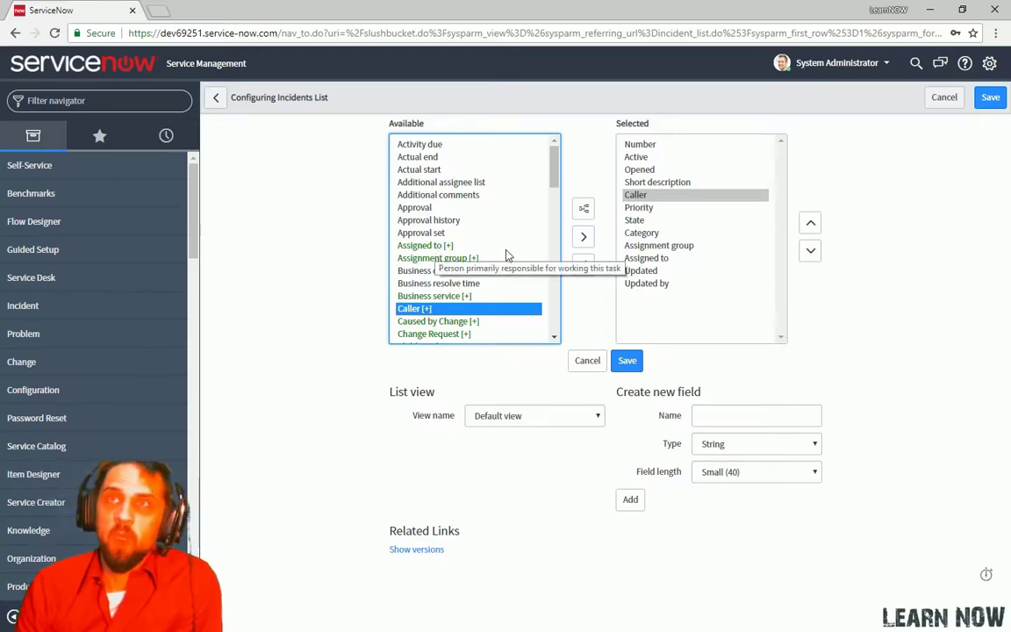
pyautogui.click(584, 212)
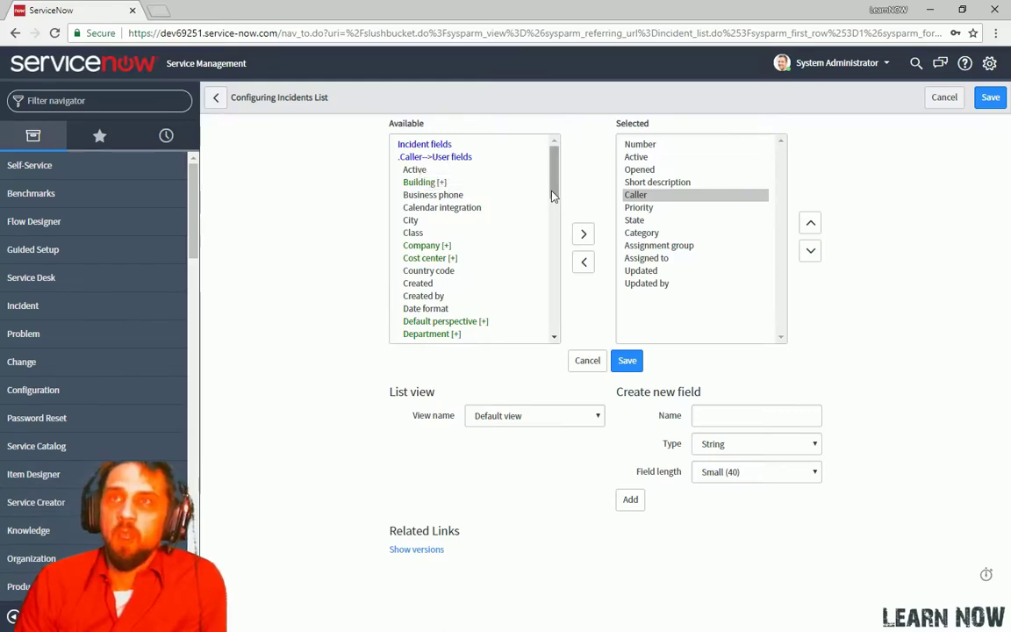
pyautogui.moveTo(554, 181); pyautogui.dragTo(566, 303)
pyautogui.click(483, 303)
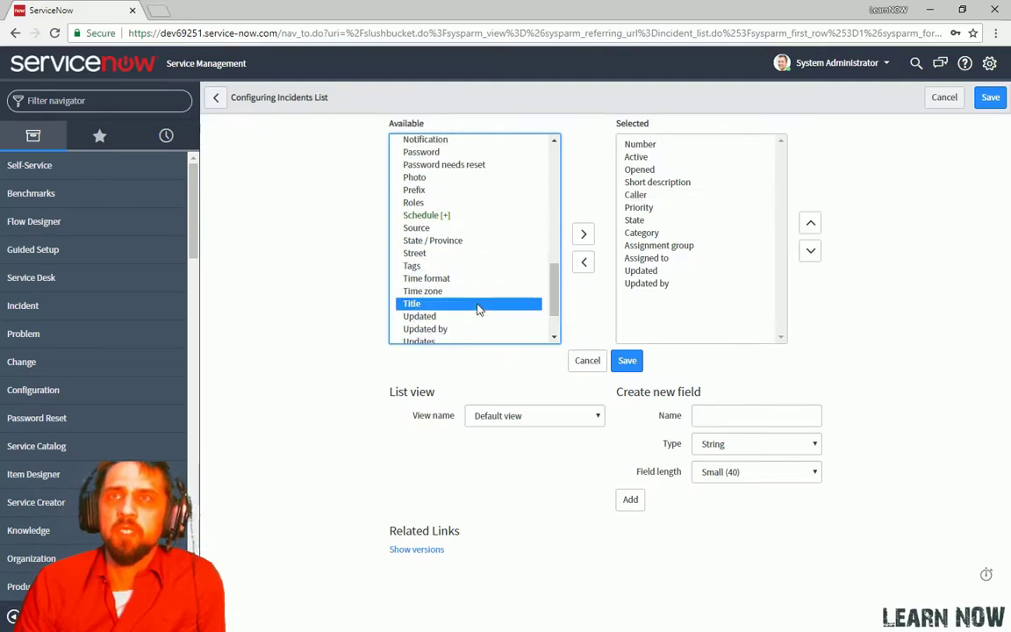
pyautogui.click(582, 233)
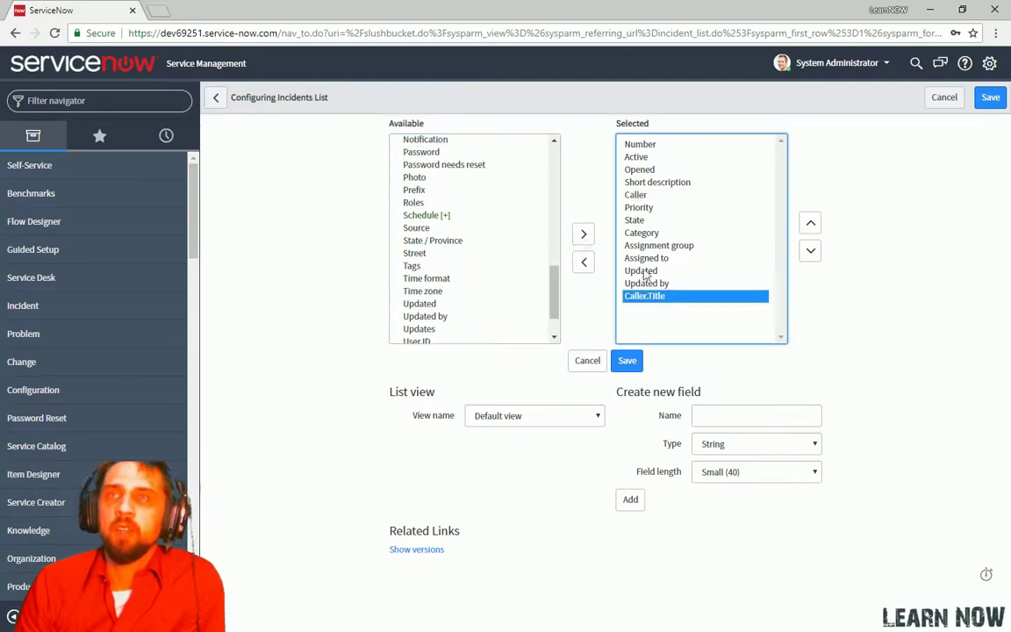
# Step: Move Caller.Title up to sit directly after Caller and save the layout
pyautogui.click(818, 230)
pyautogui.click(820, 231)
pyautogui.click(810, 224)
pyautogui.click(810, 225)
pyautogui.click(810, 225)
pyautogui.click(810, 224)
pyautogui.click(810, 225)
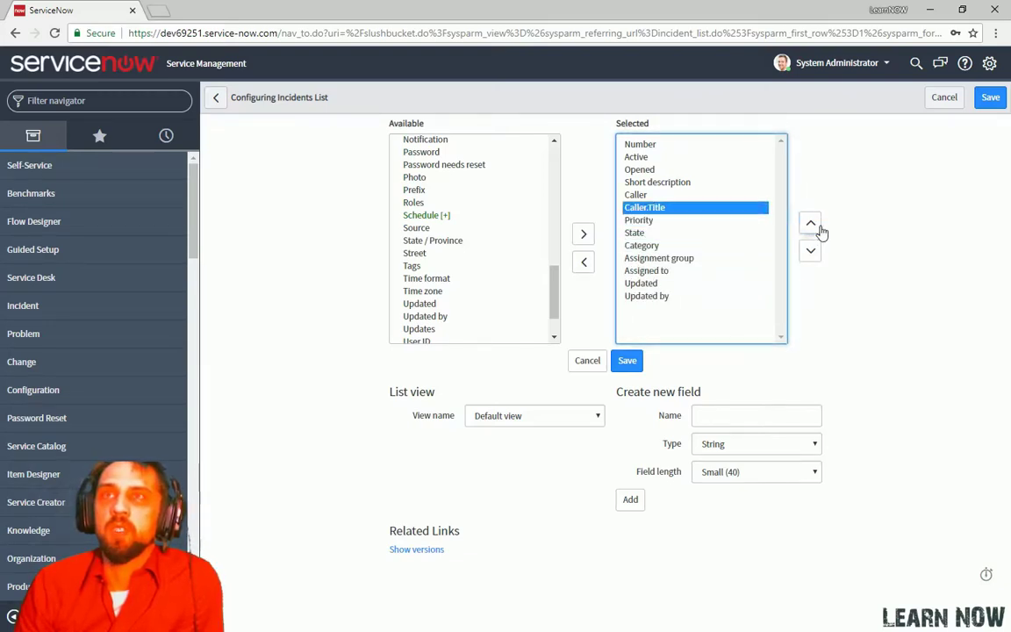
pyautogui.click(627, 361)
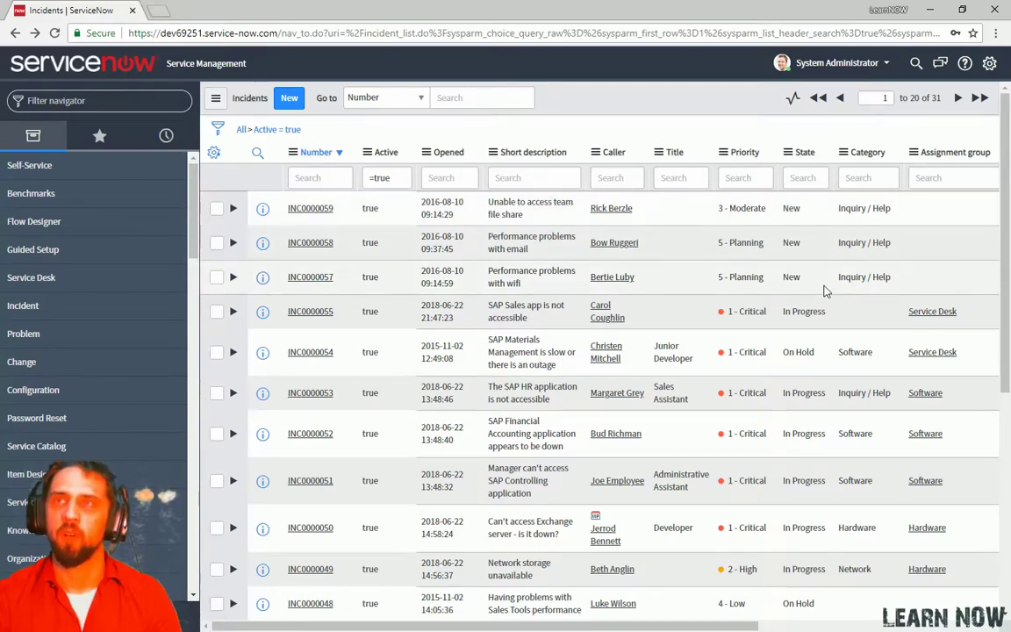
# Step: Inline-edit the State of the first four incident rows to In Progress together
pyautogui.click(808, 220)
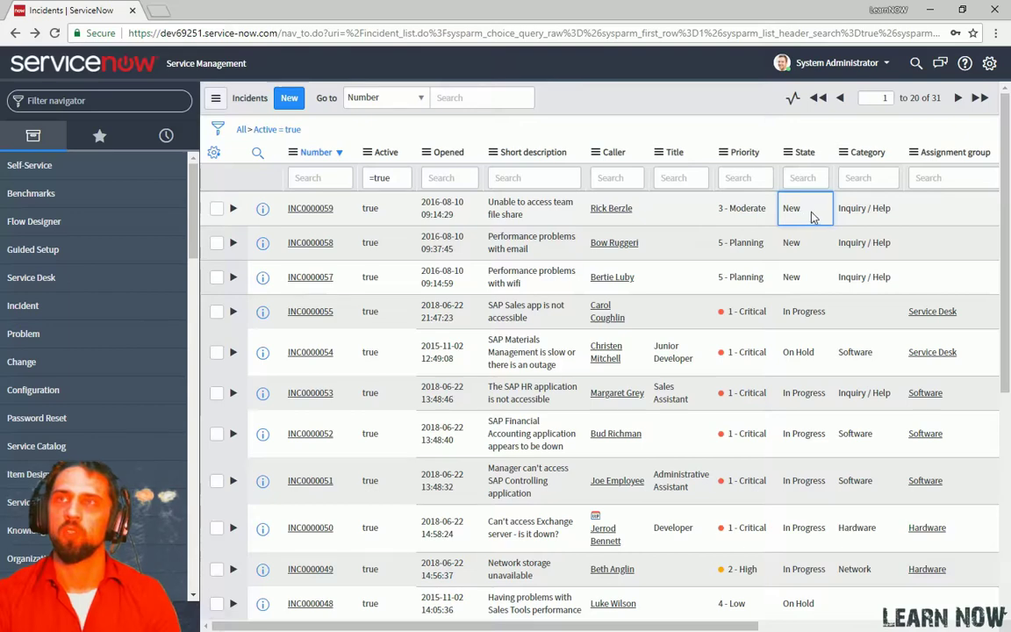
pyautogui.click(811, 204)
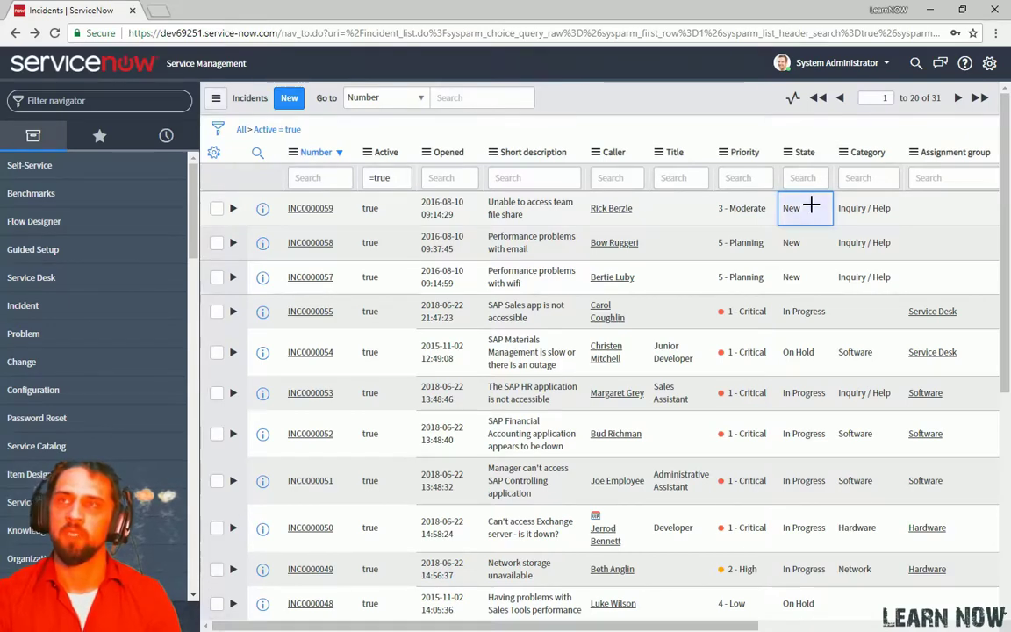
pyautogui.moveTo(812, 207); pyautogui.dragTo(811, 305)
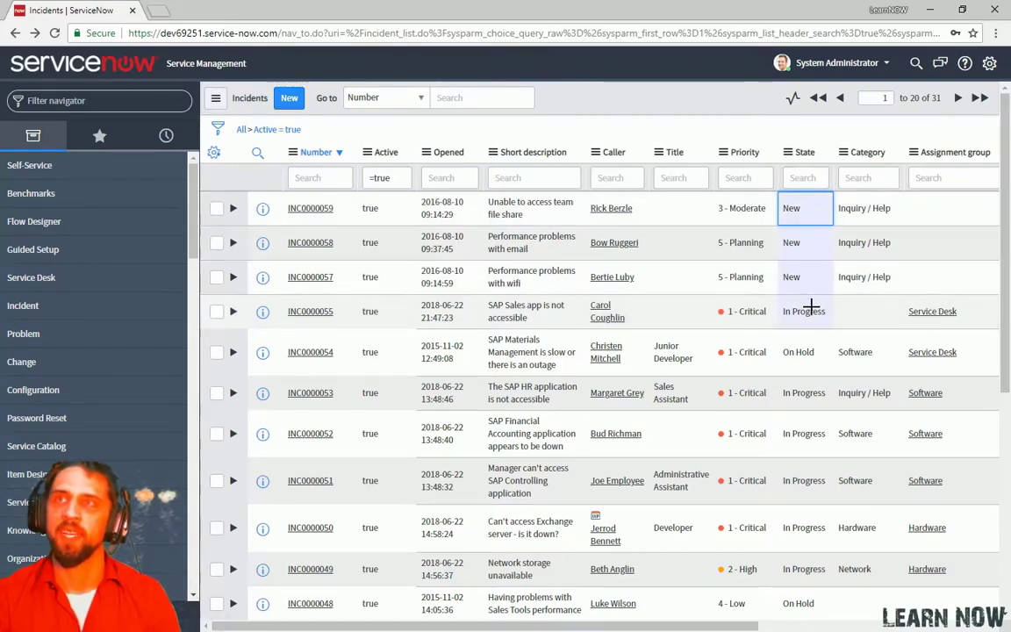
pyautogui.doubleClick(814, 211)
pyautogui.click(816, 210)
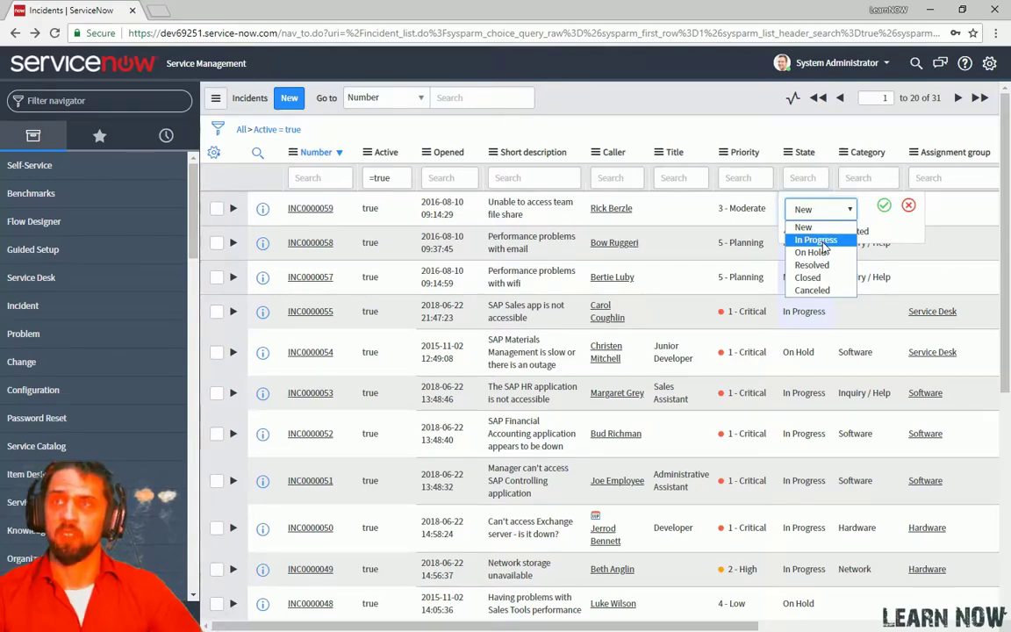
pyautogui.click(824, 241)
pyautogui.click(884, 205)
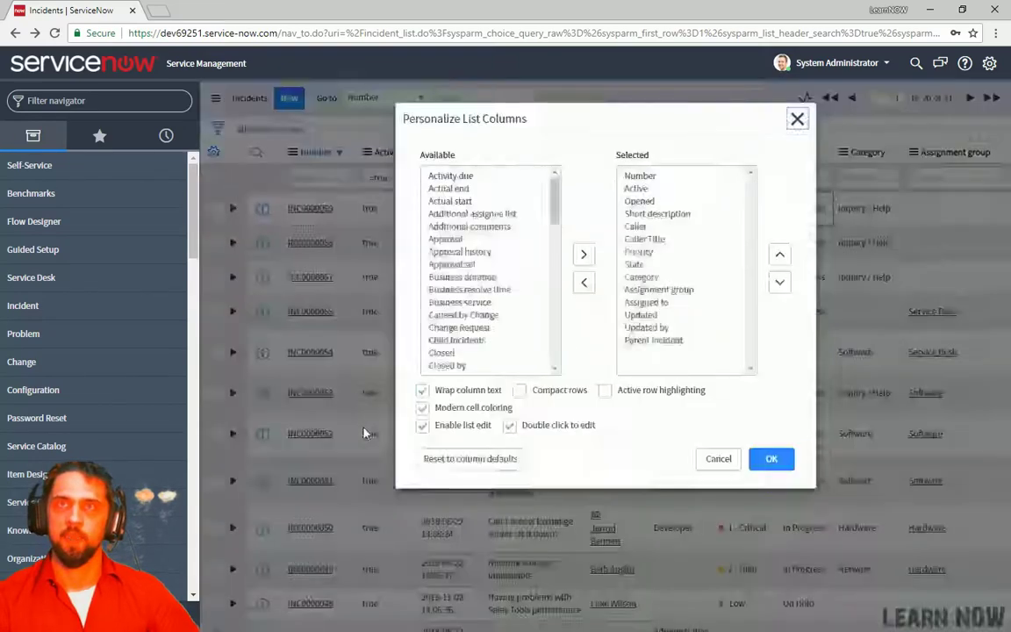
# Step: Reset the list to default columns, then add Parent Incident as a personalized column
pyautogui.click(467, 460)
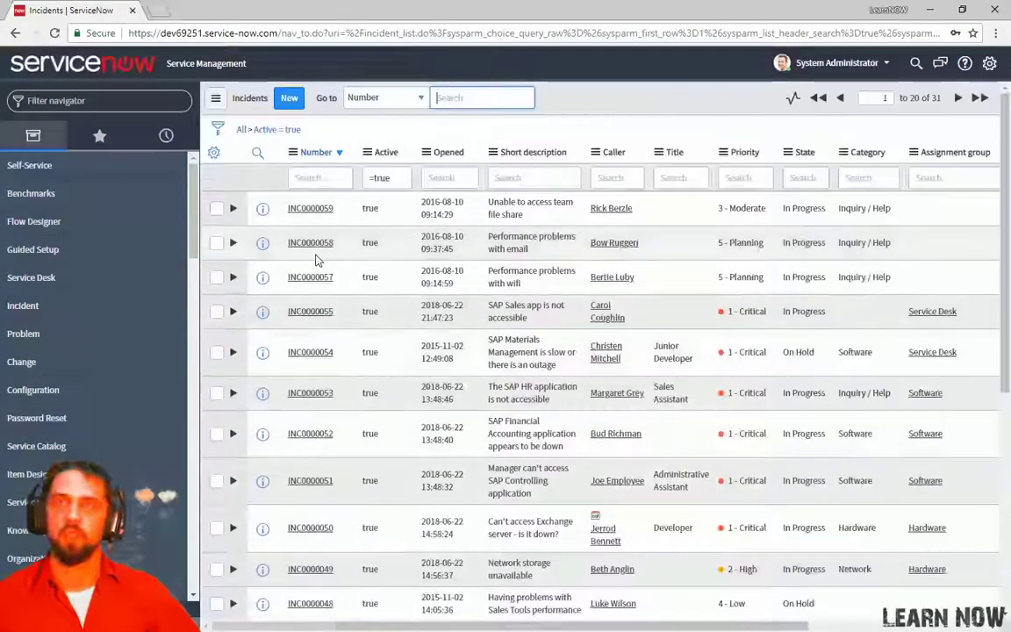
pyautogui.click(213, 152)
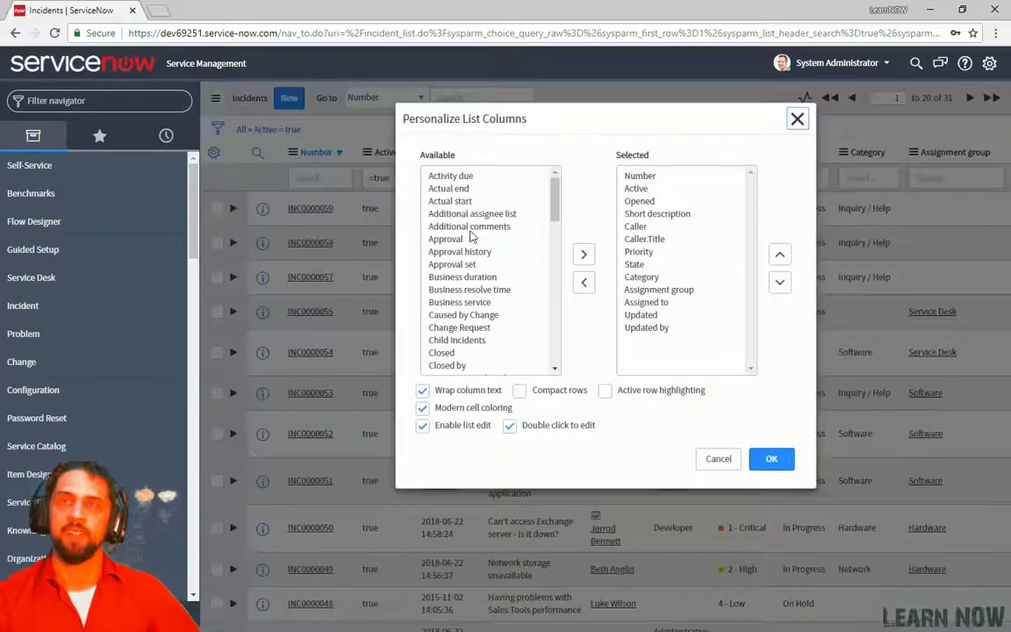
pyautogui.click(469, 227)
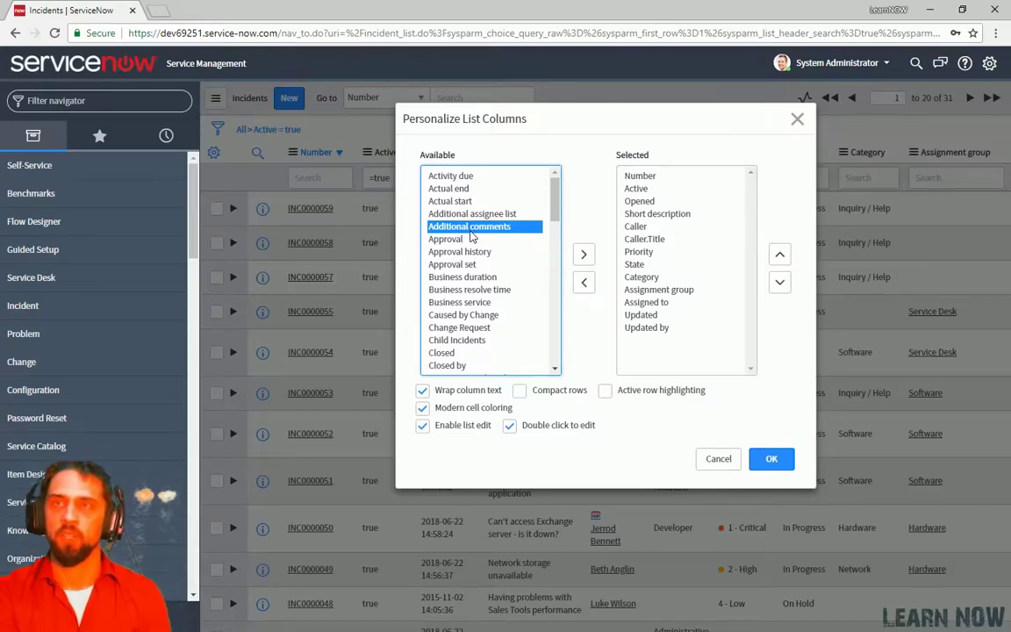
pyautogui.press('p')
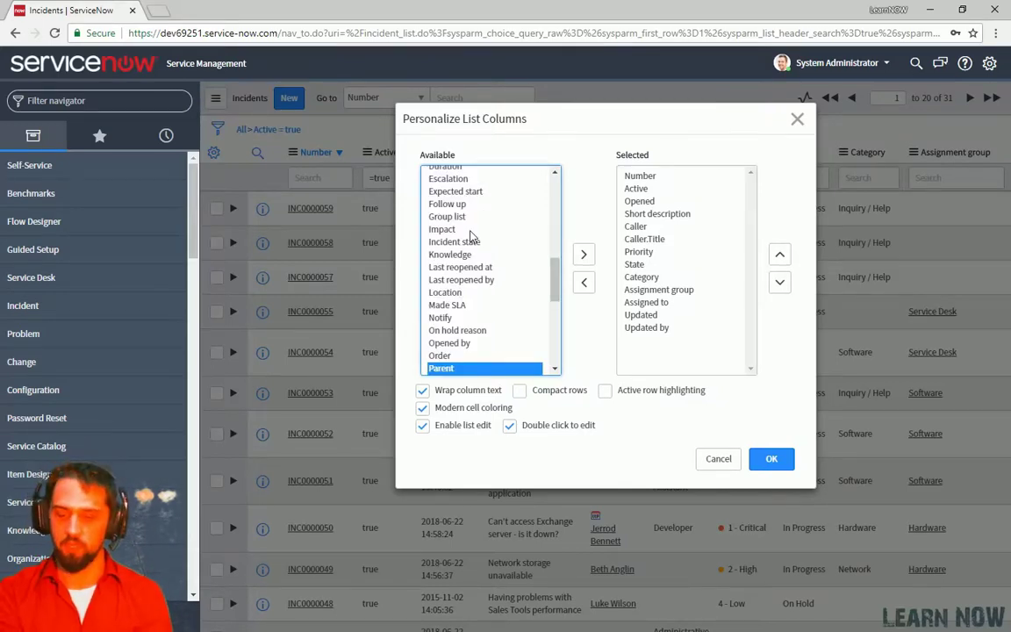
pyautogui.press('Down')
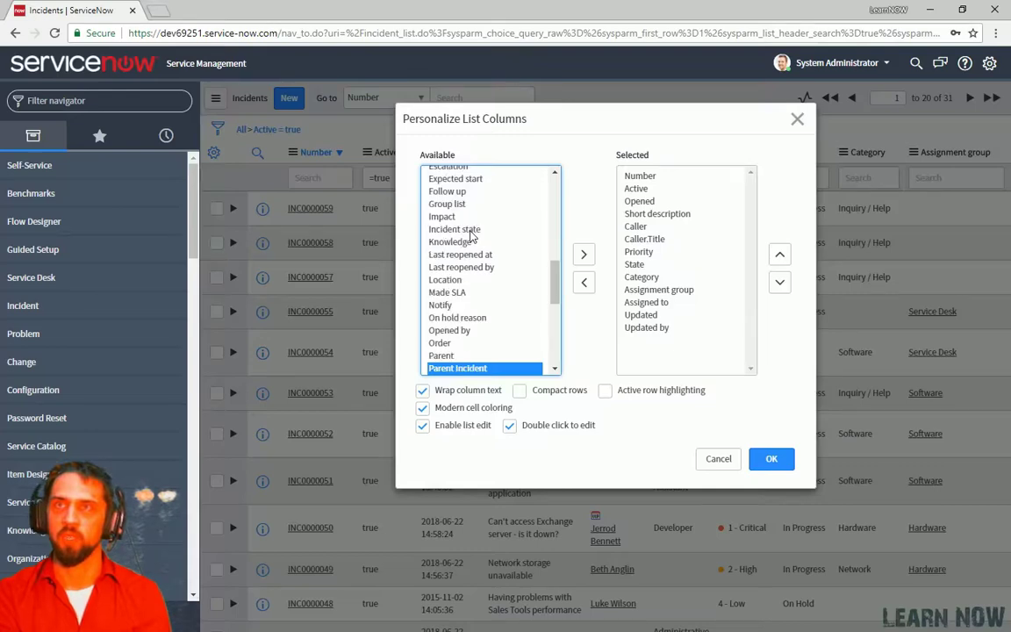
pyautogui.click(583, 254)
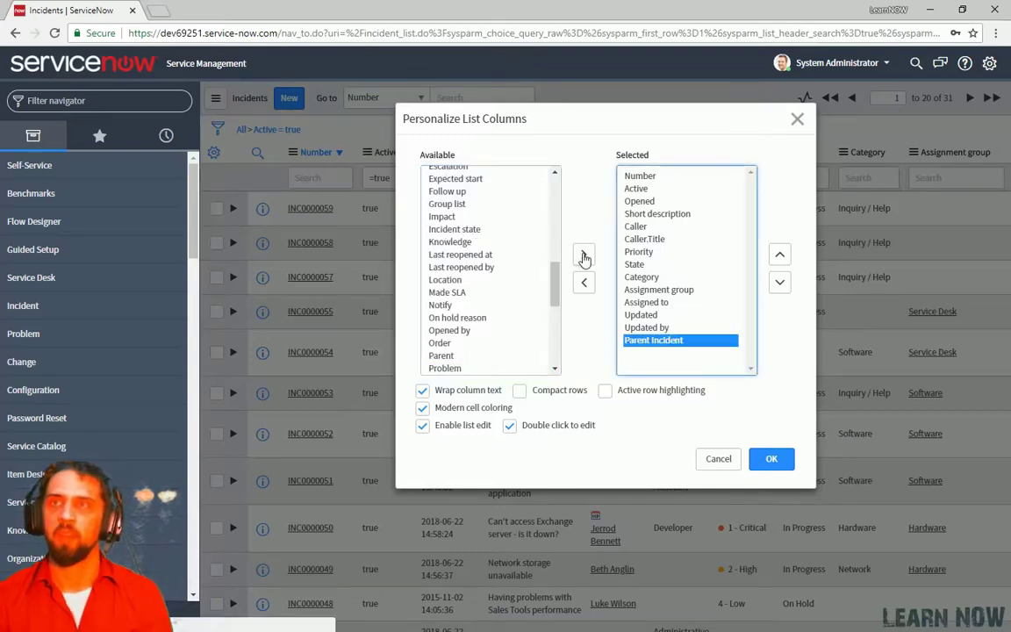
pyautogui.click(771, 459)
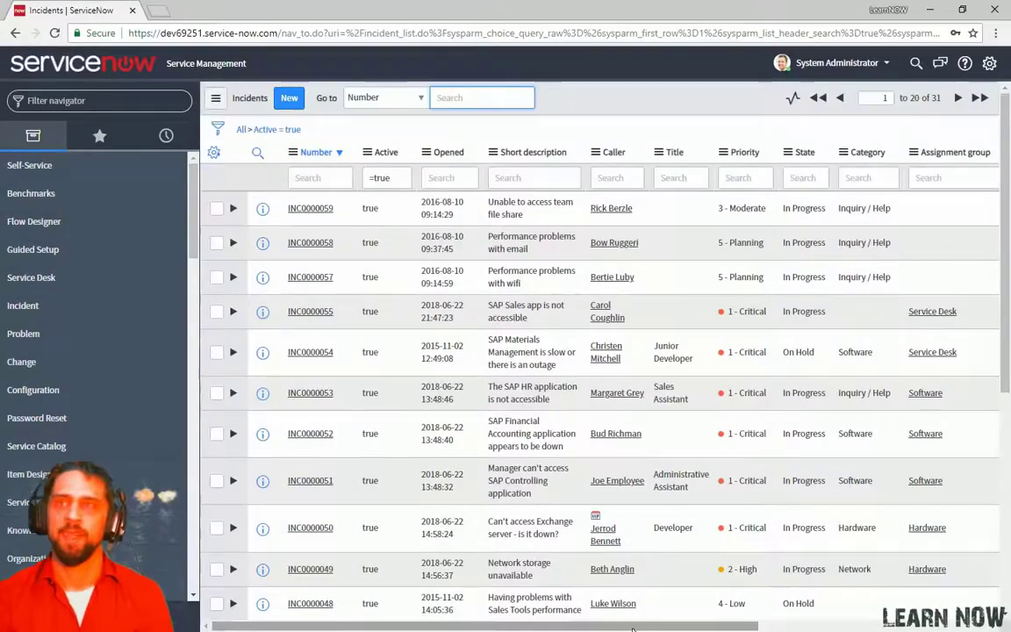
# Step: Set INC0000059 as Parent Incident of INC0000058 and INC0000057 using the lookup search
pyautogui.moveTo(635, 624); pyautogui.dragTo(855, 624)
pyautogui.click(956, 252)
pyautogui.moveTo(958, 252); pyautogui.dragTo(957, 281)
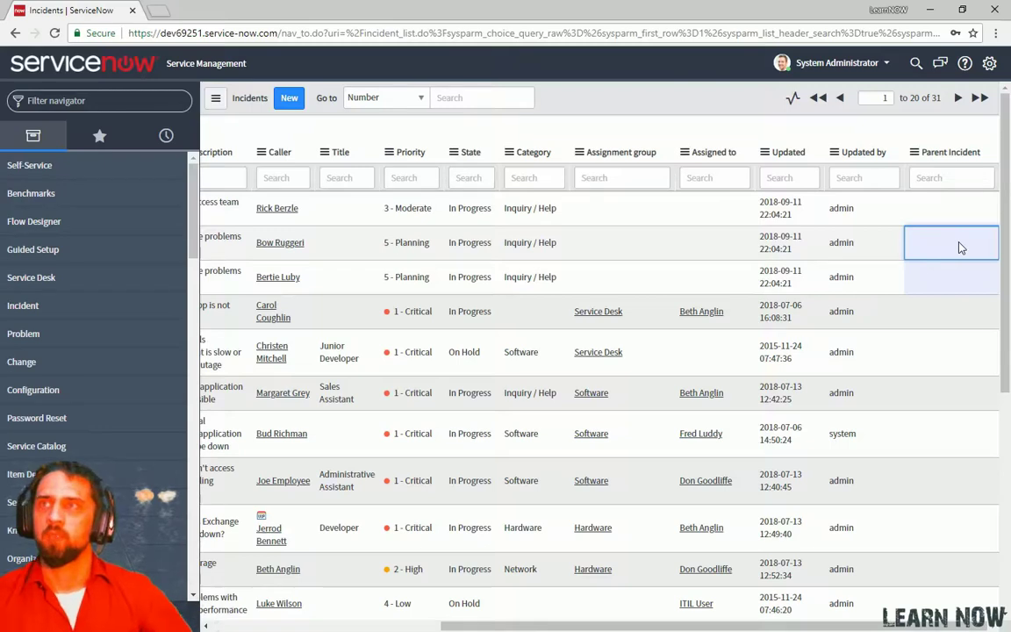
pyautogui.doubleClick(961, 249)
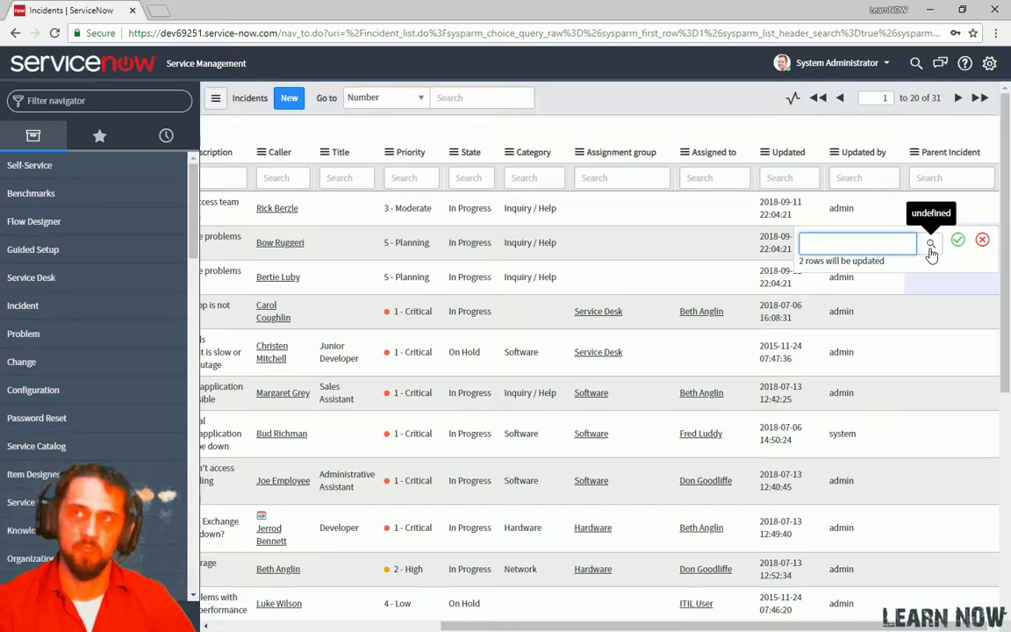
pyautogui.click(931, 250)
pyautogui.moveTo(379, 312); pyautogui.dragTo(514, 163)
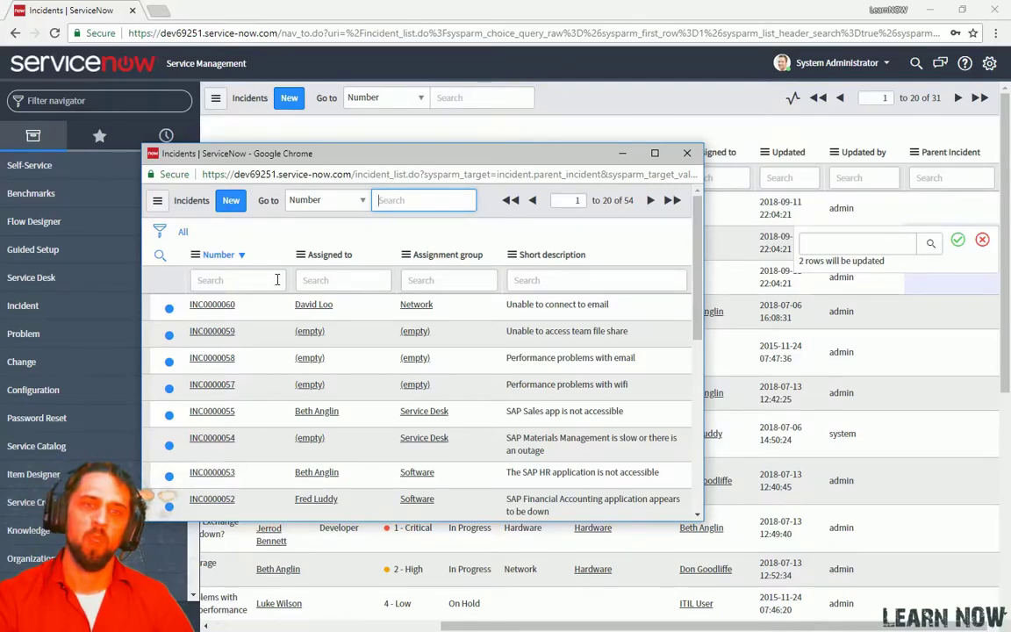
pyautogui.click(277, 280)
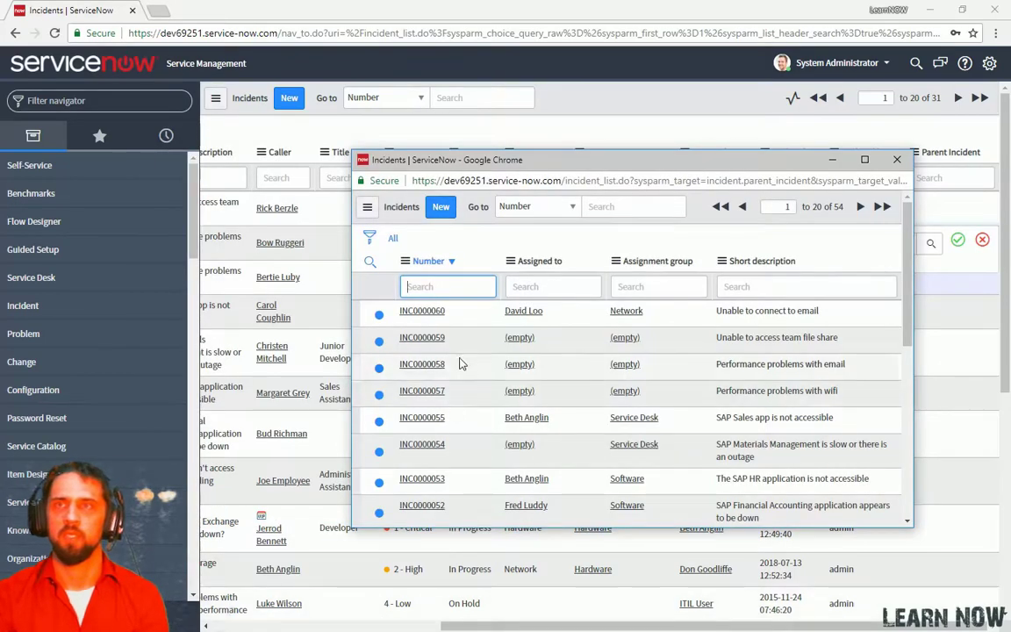
pyautogui.write('INC0000059')
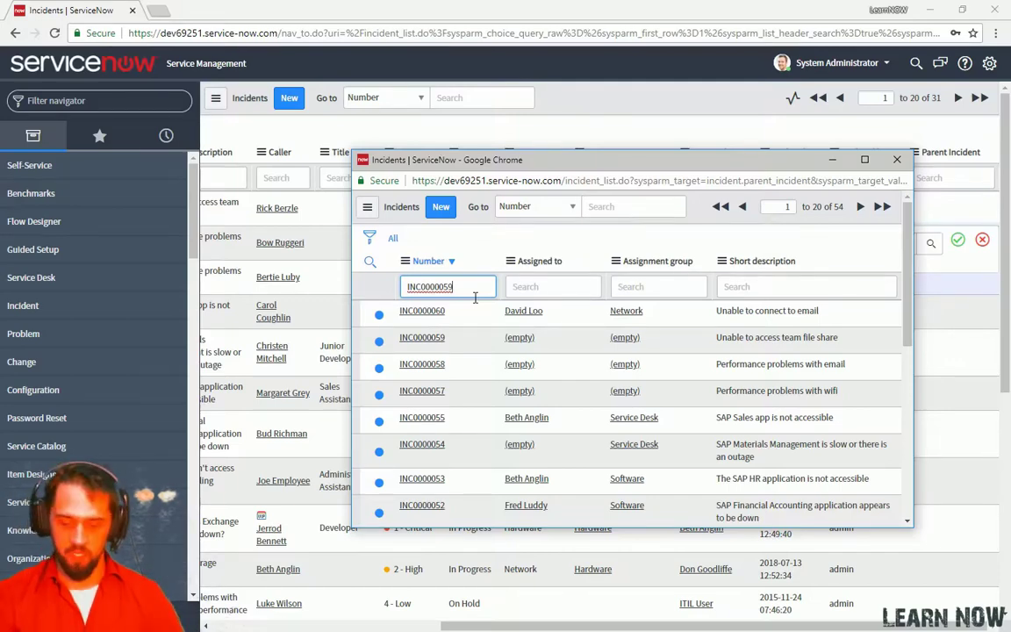
pyautogui.press('Return')
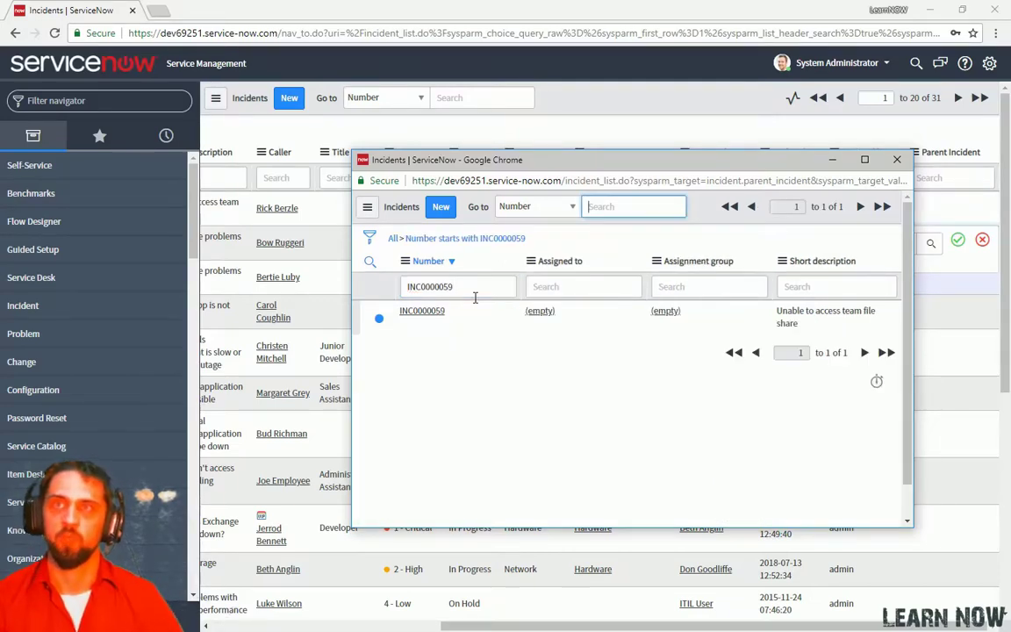
pyautogui.click(420, 313)
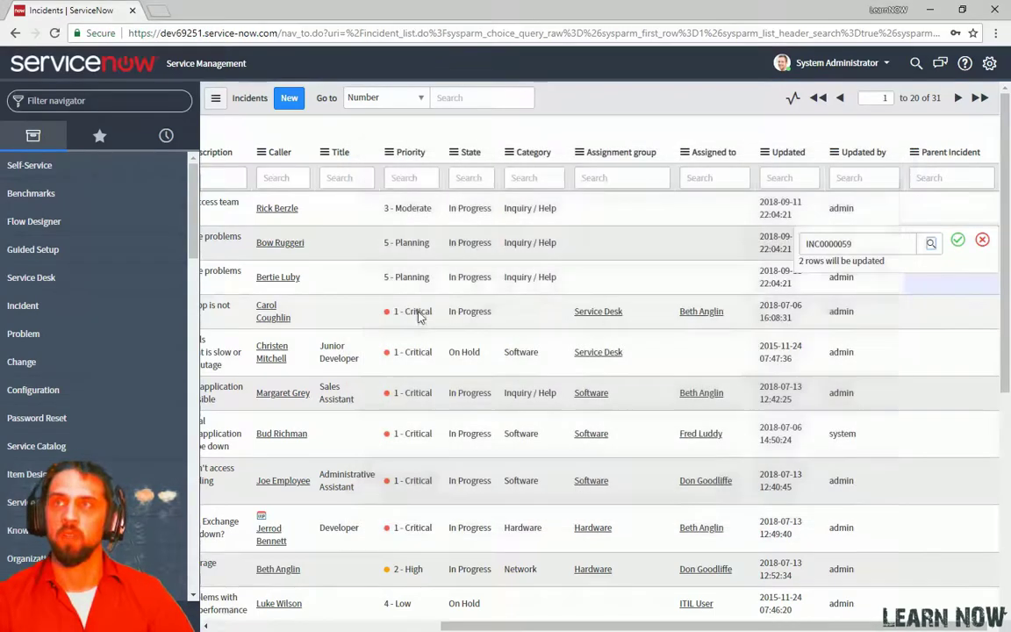
pyautogui.click(957, 240)
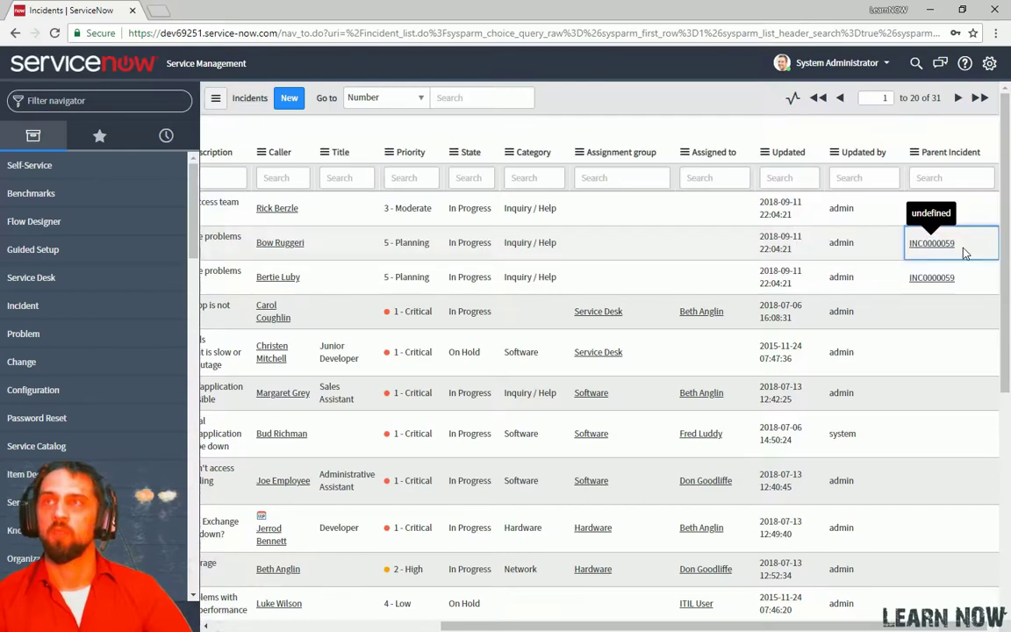
# Step: Paste INC0000059 as INC0000055's Parent Incident and save
pyautogui.doubleClick(944, 318)
pyautogui.write('INC0000059')
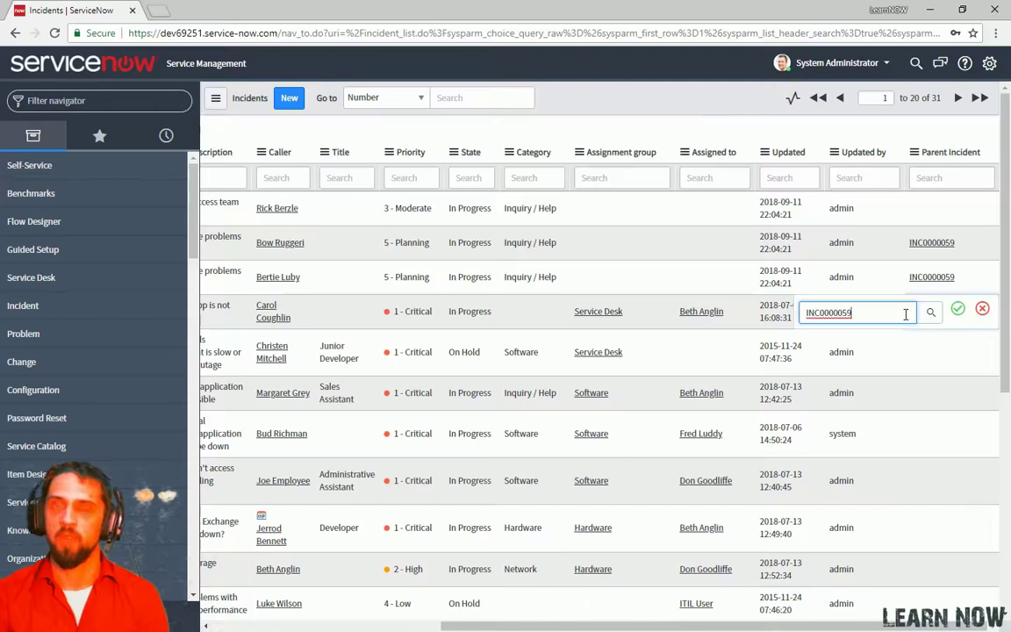
pyautogui.click(958, 311)
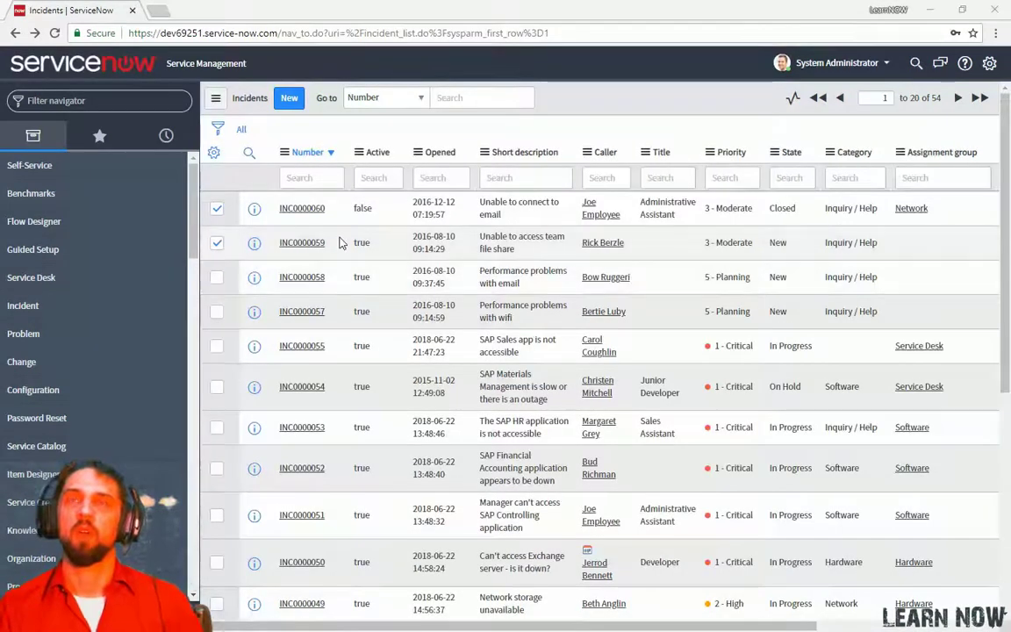
# Step: Open the incident table's List Control settings from the Number column's Configure menu
pyautogui.rightClick(311, 155)
pyautogui.moveTo(343, 289)
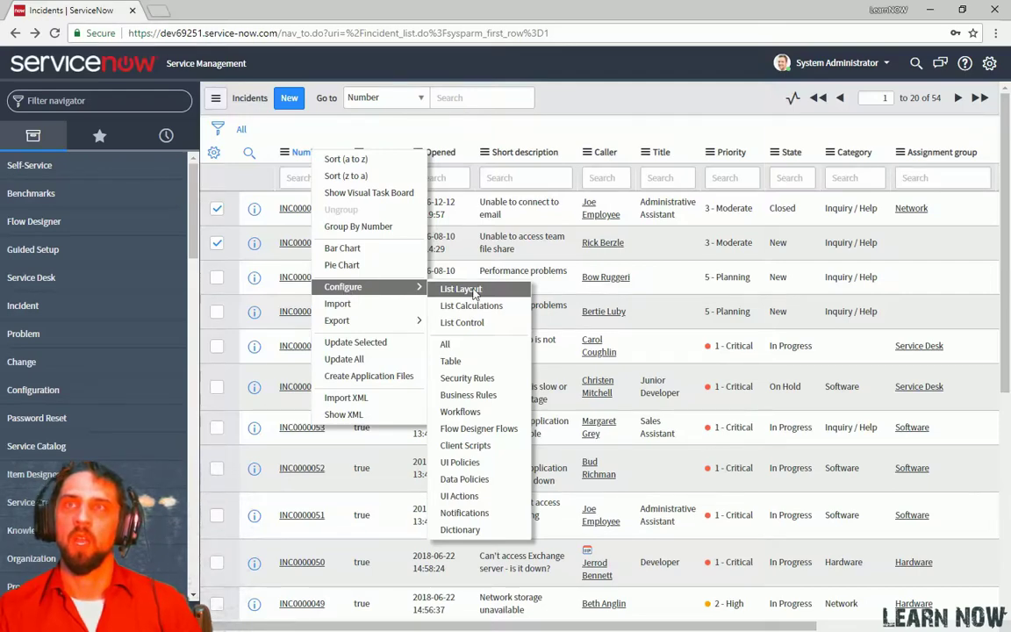
pyautogui.click(504, 322)
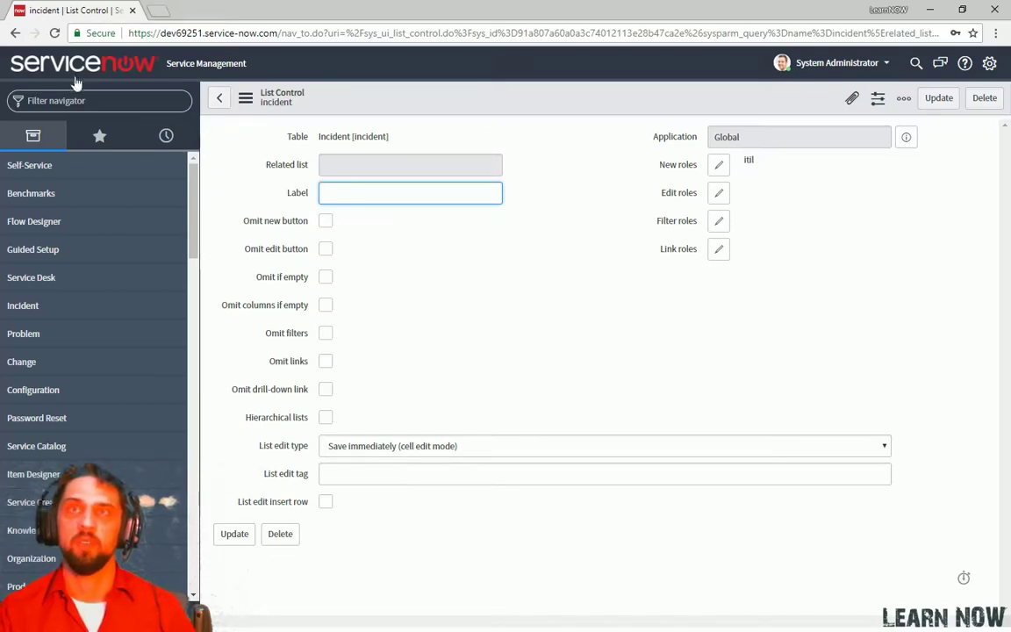
# Step: Show INC0000060's Affected CIs related list, which has no records, and dismiss its options menu
pyautogui.press('Return')
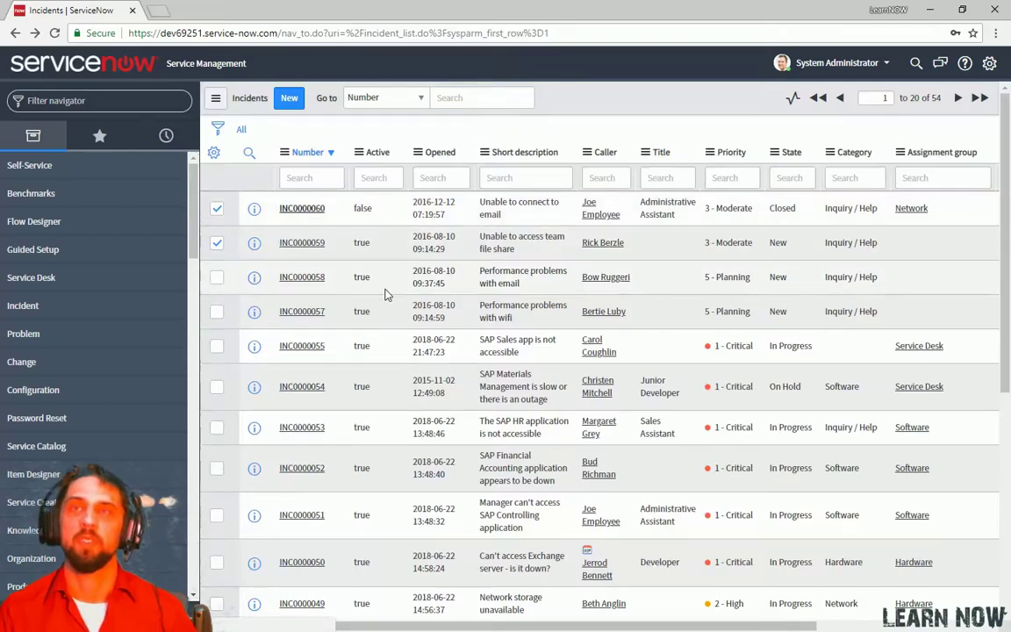
pyautogui.scroll(-10, 384, 294)
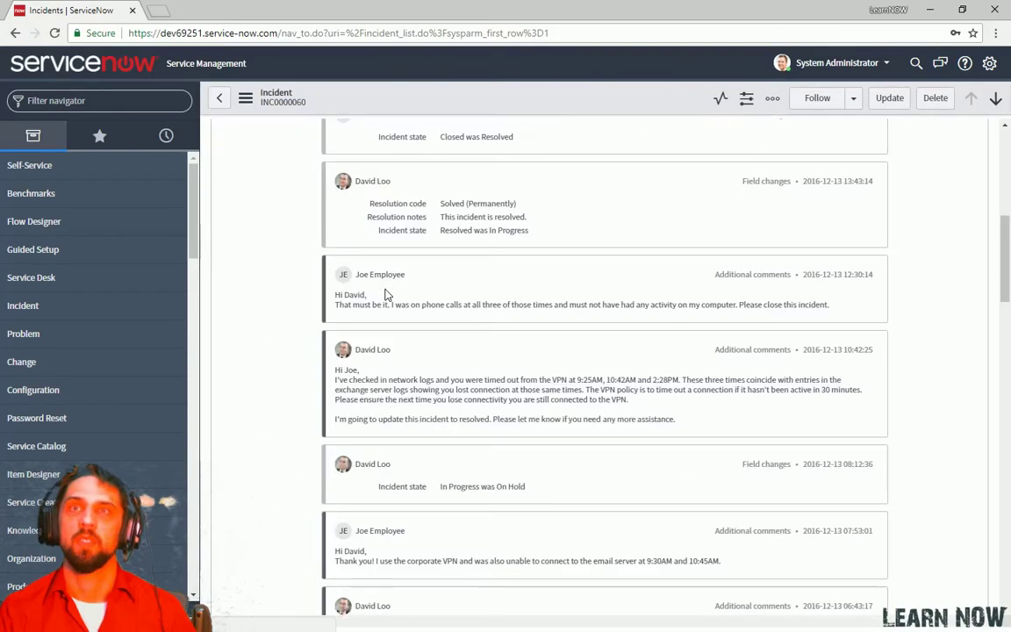
pyautogui.scroll(-15, 384, 294)
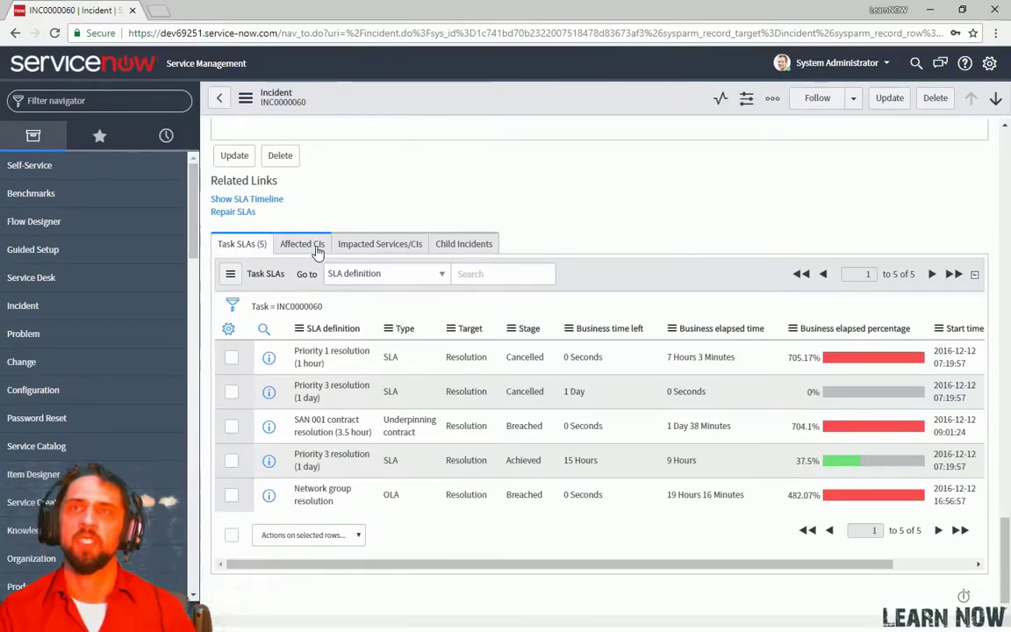
pyautogui.click(315, 250)
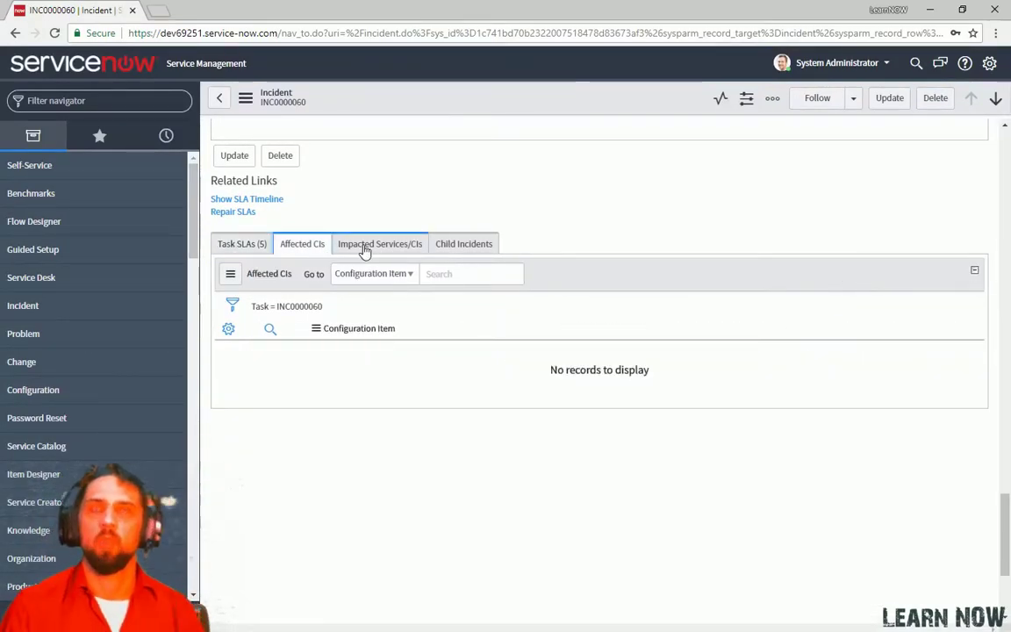
pyautogui.click(268, 276)
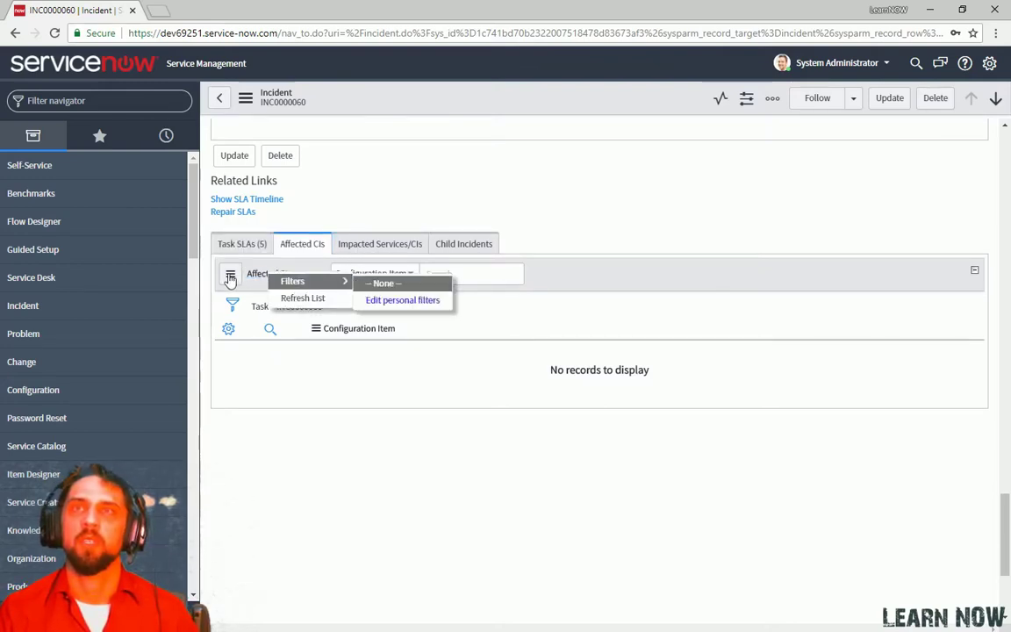
pyautogui.click(227, 275)
pyautogui.click(228, 276)
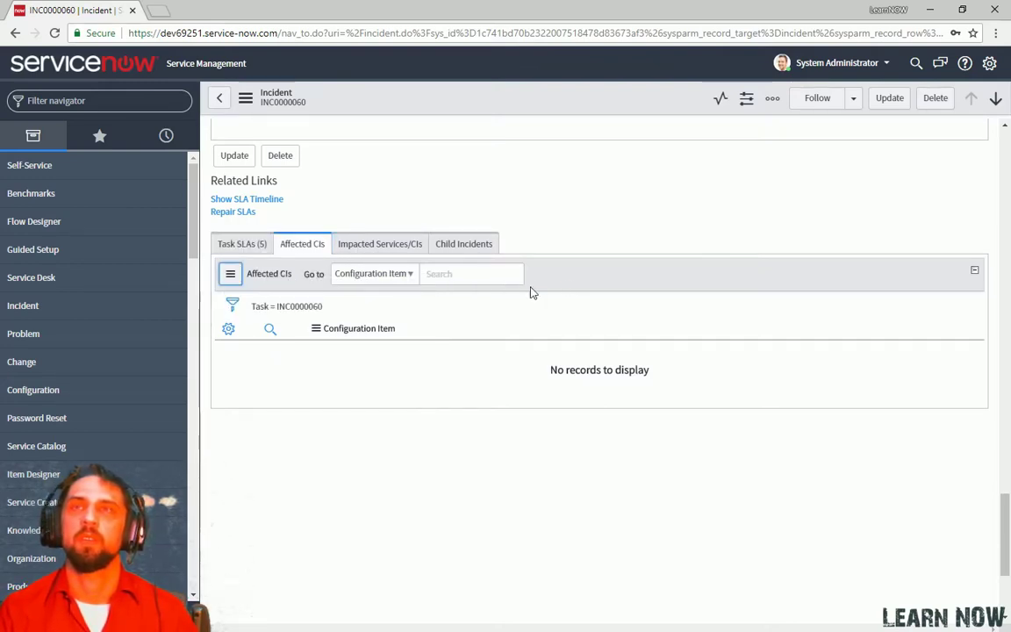
# Step: Open List Control for Affected CIs and keep the list edit type as Save immediately
pyautogui.rightClick(361, 334)
pyautogui.moveTo(397, 380)
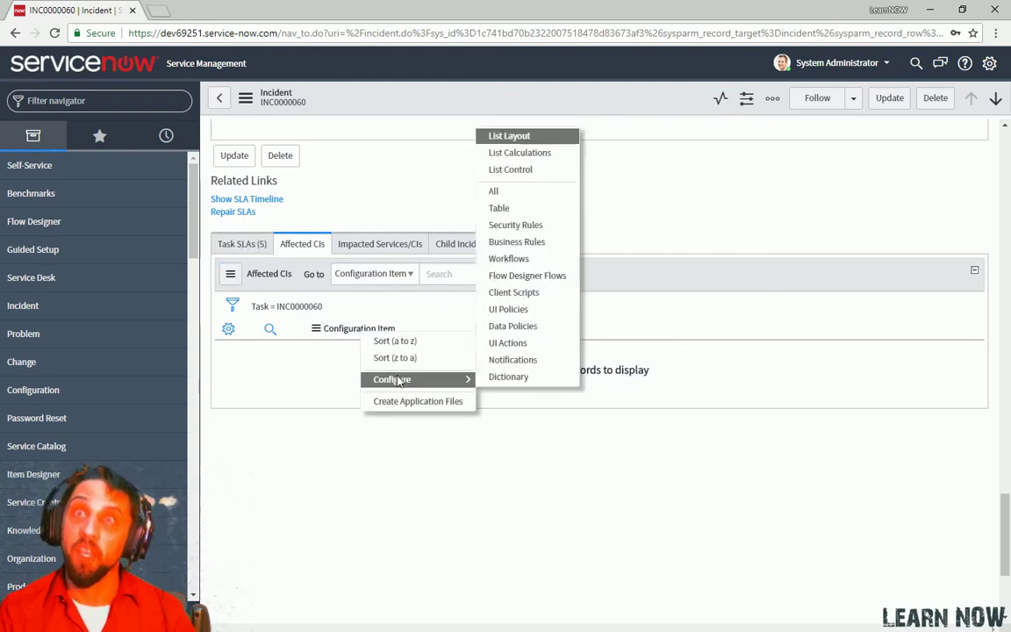
pyautogui.click(544, 171)
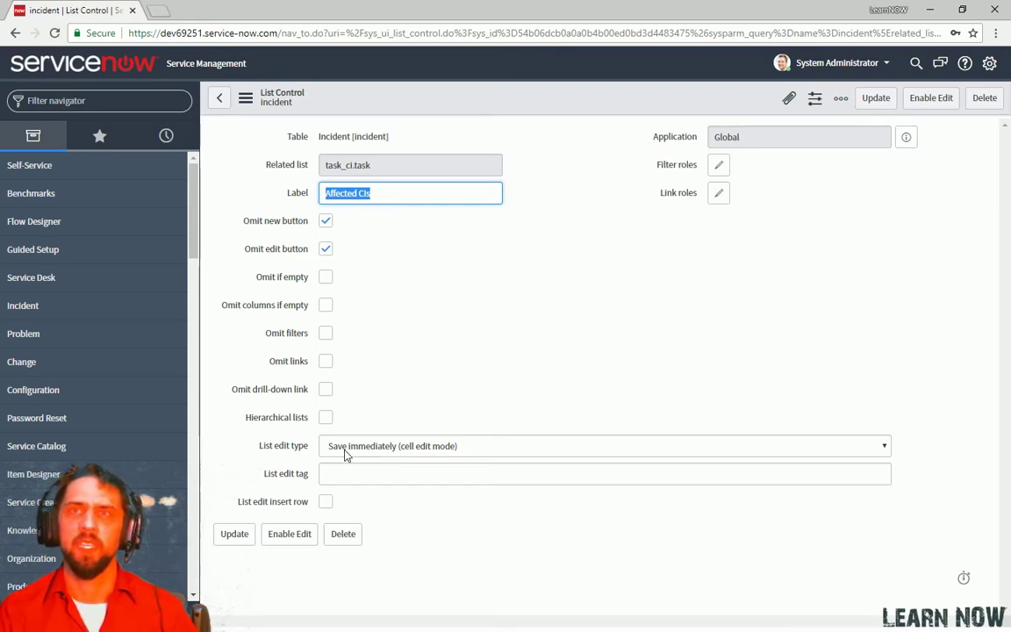
pyautogui.click(408, 449)
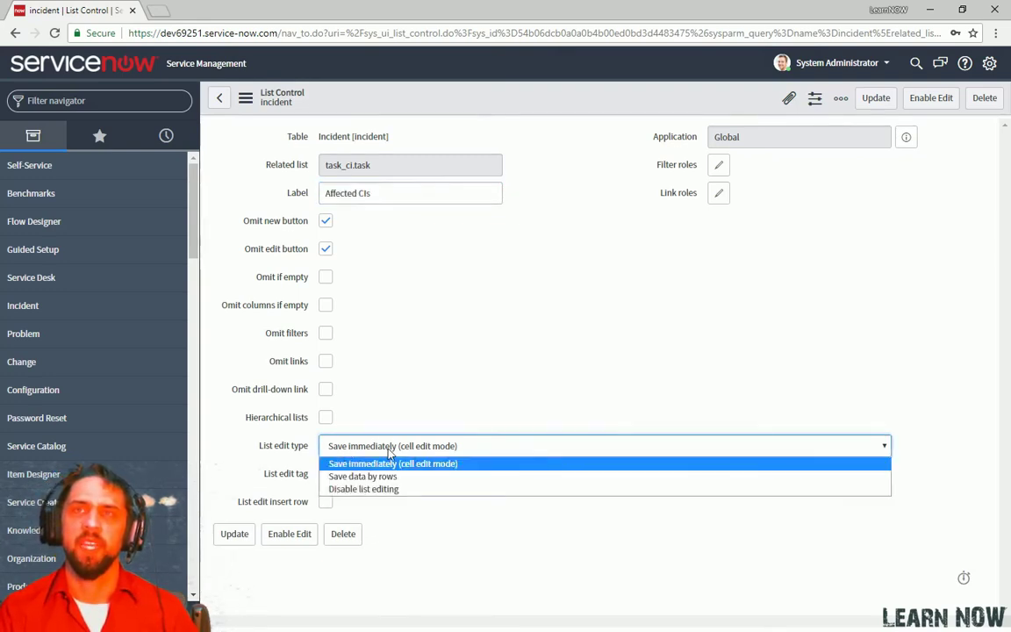
pyautogui.click(453, 448)
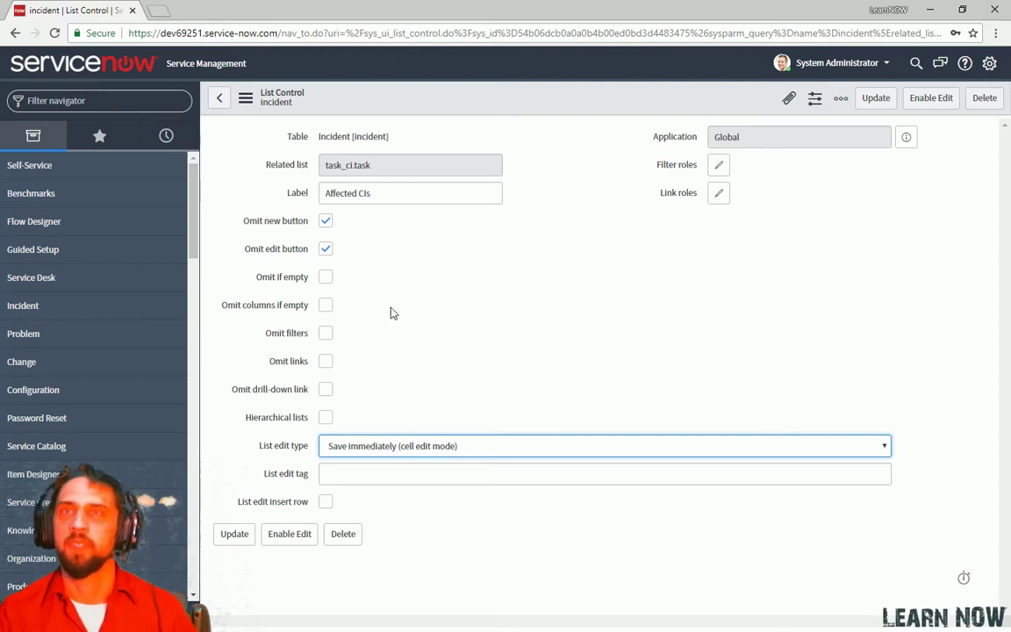
pyautogui.click(418, 453)
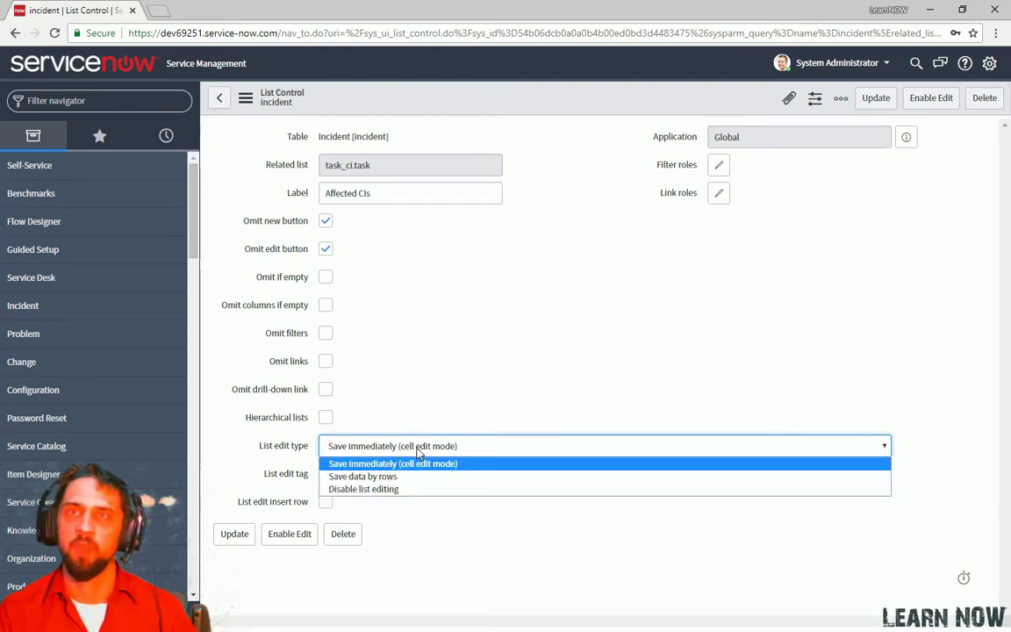
pyautogui.click(419, 448)
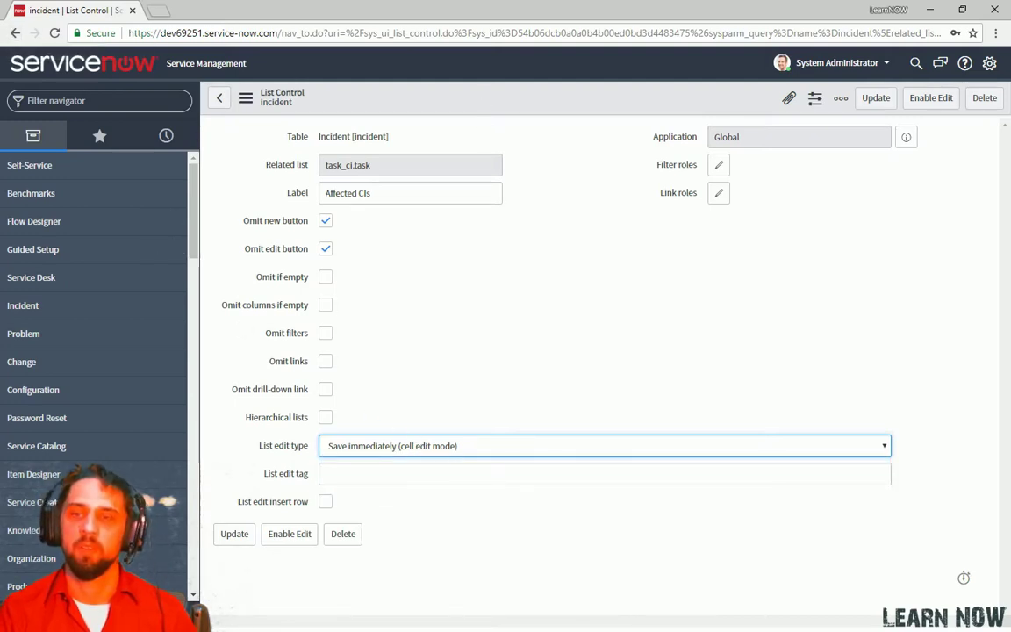
# Step: Select the Affected CIs label text on the List Control form
pyautogui.moveTo(325, 193); pyautogui.dragTo(386, 193)
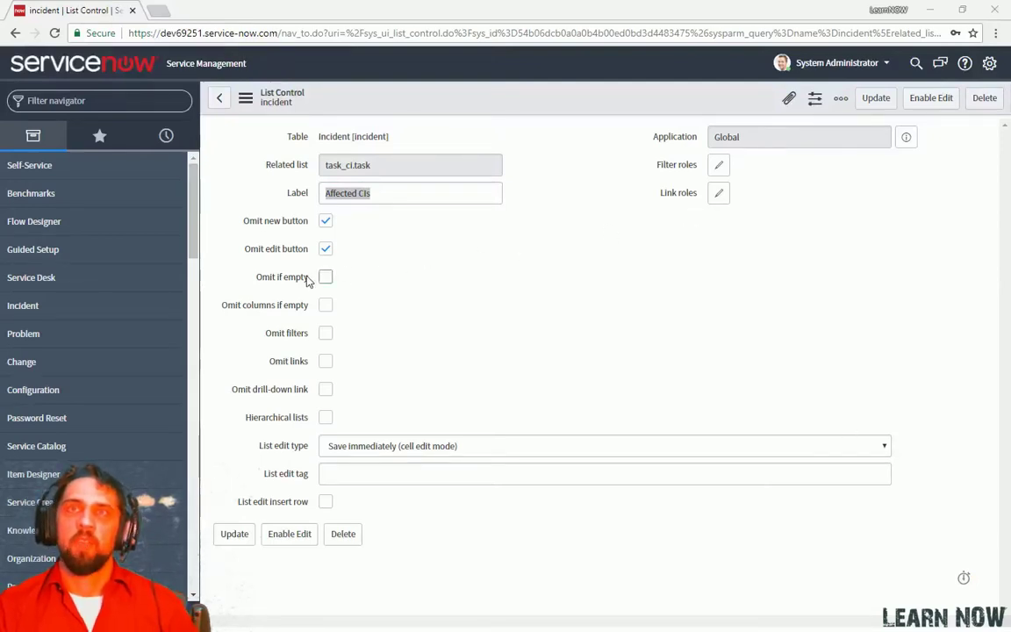
pyautogui.moveTo(307, 279)
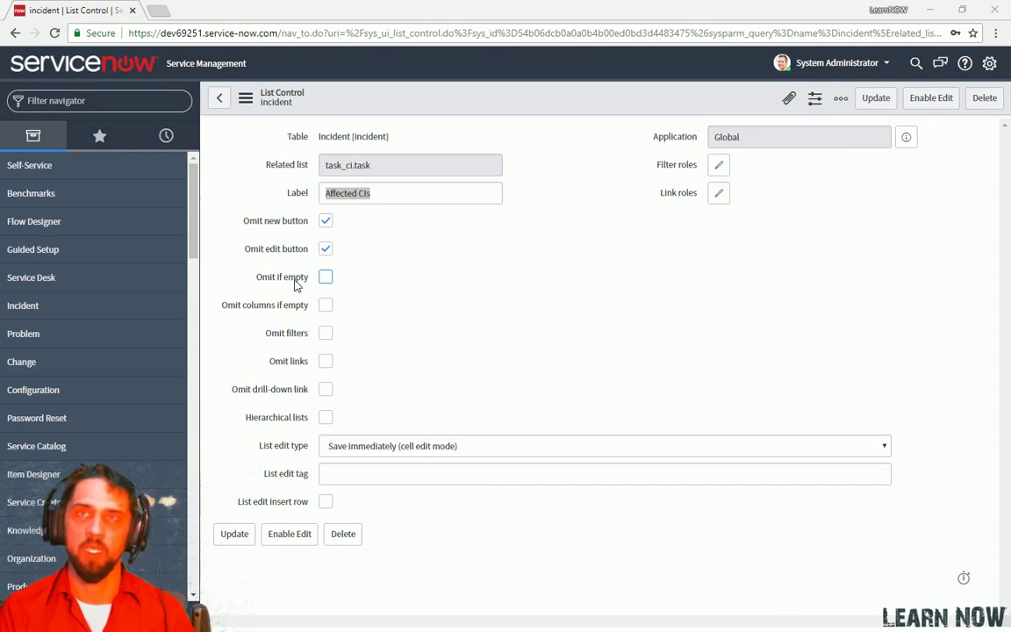
pyautogui.moveTo(275, 310)
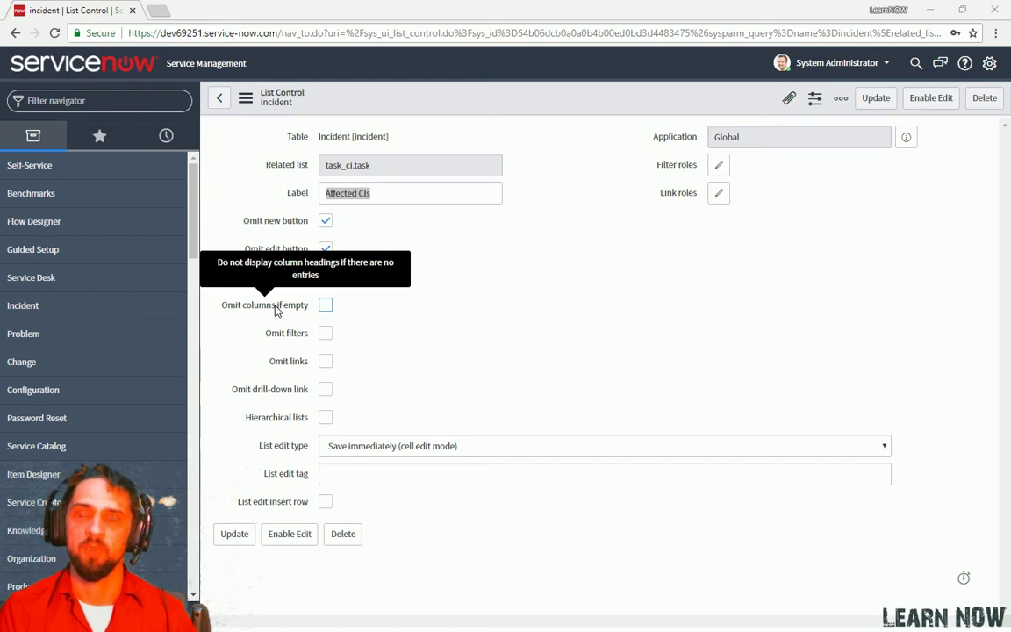
pyautogui.moveTo(294, 340)
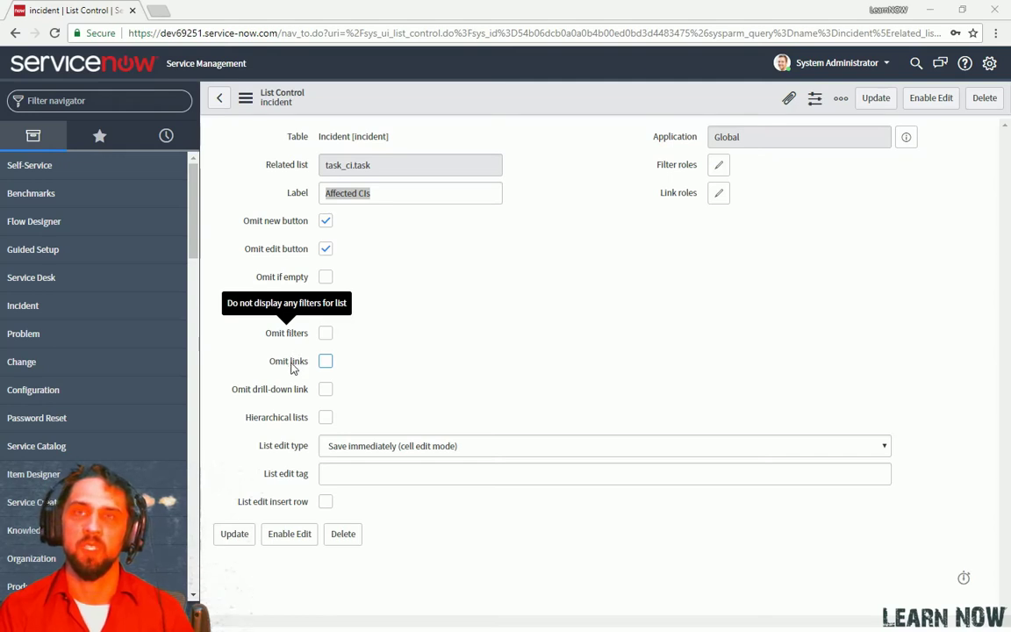
pyautogui.moveTo(294, 368)
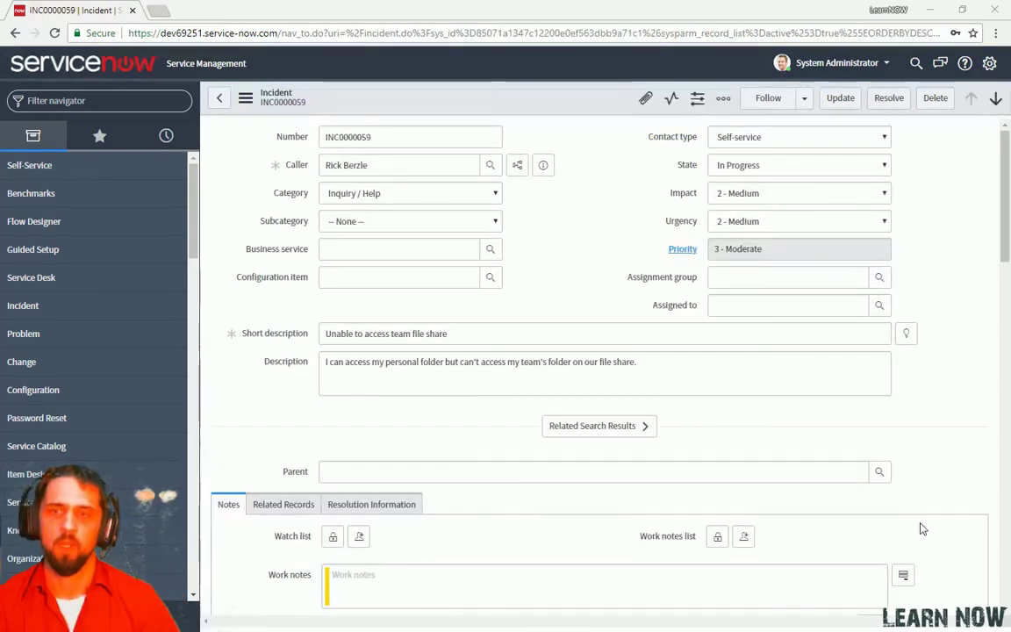
# Step: Open the full Incidents list by entering Incident.list in the Filter navigator
pyautogui.click(166, 99)
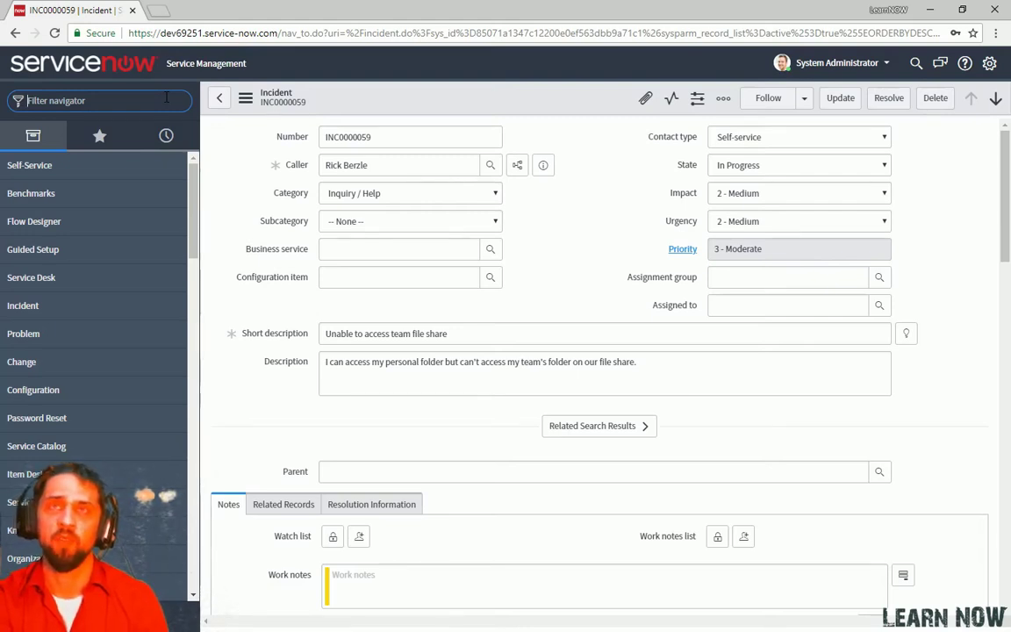
pyautogui.write('Incident')
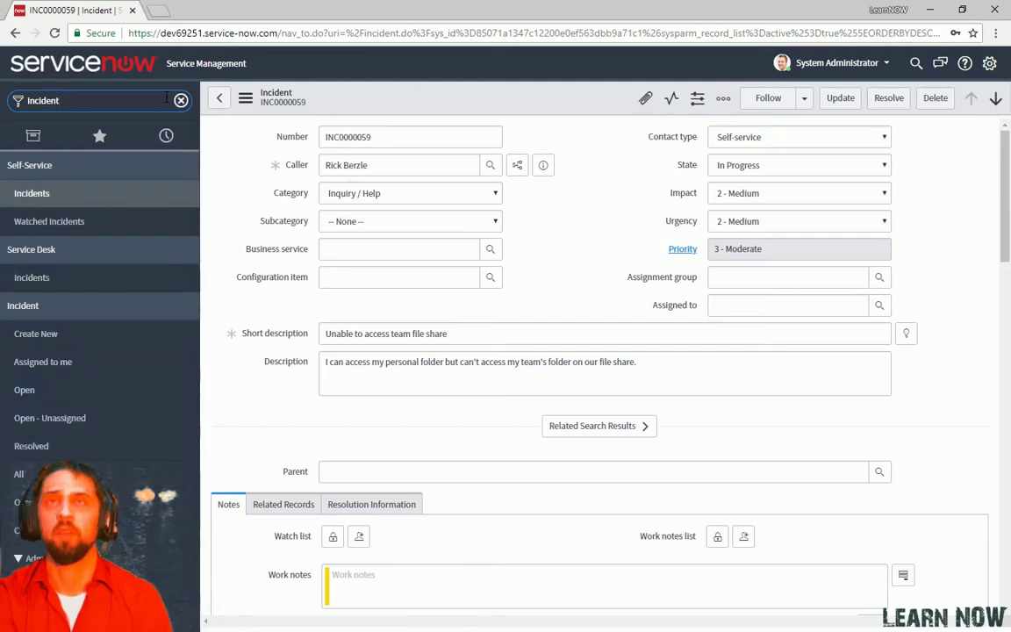
pyautogui.write('.list')
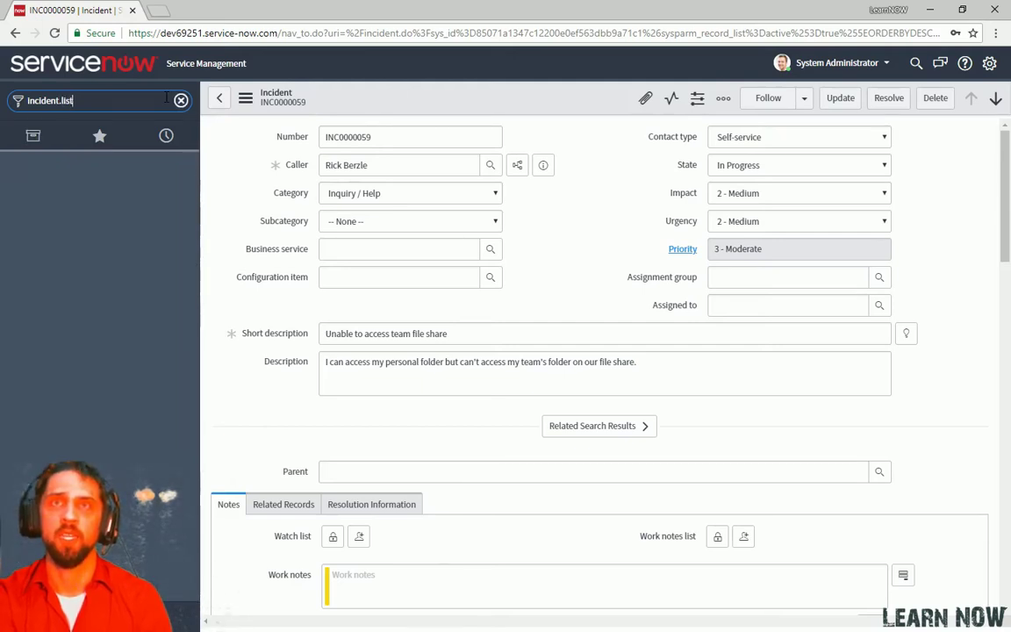
pyautogui.press('Return')
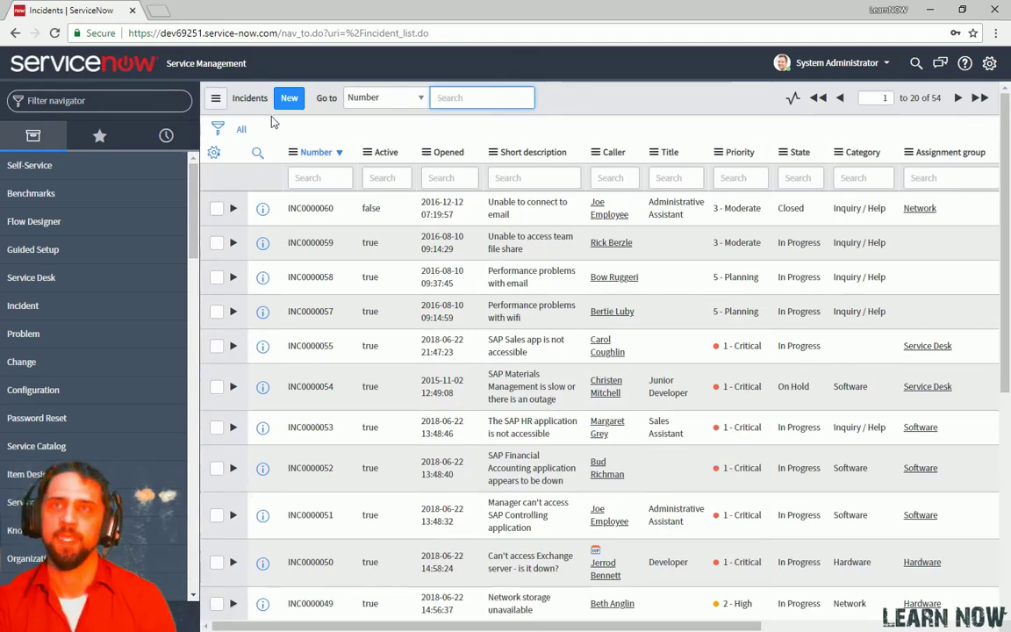
# Step: Check Omit drill-down link in the incident List Control and update
pyautogui.rightClick(315, 153)
pyautogui.moveTo(413, 288)
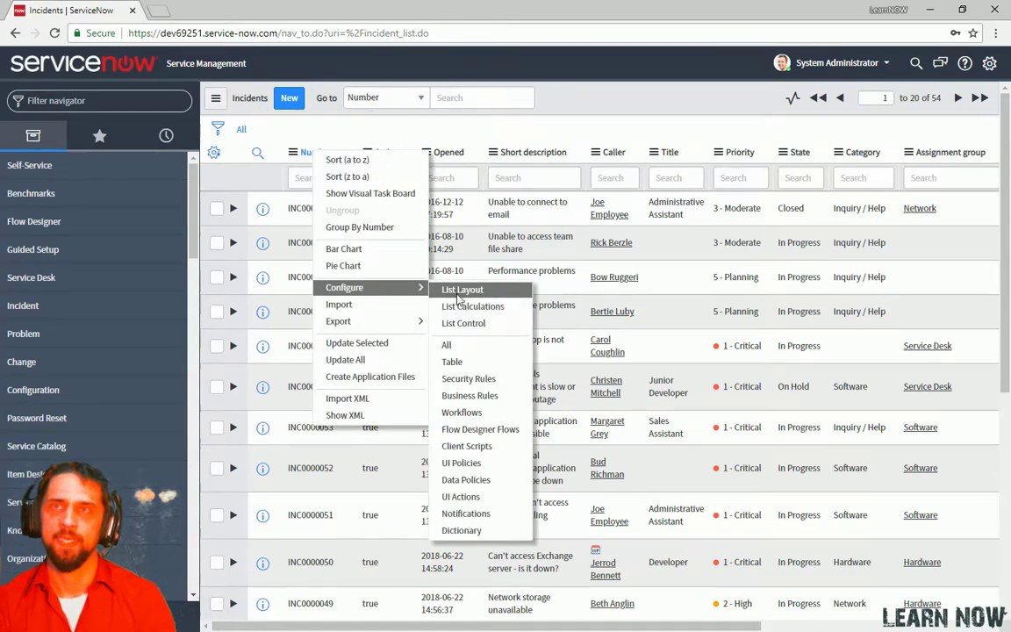
pyautogui.click(464, 326)
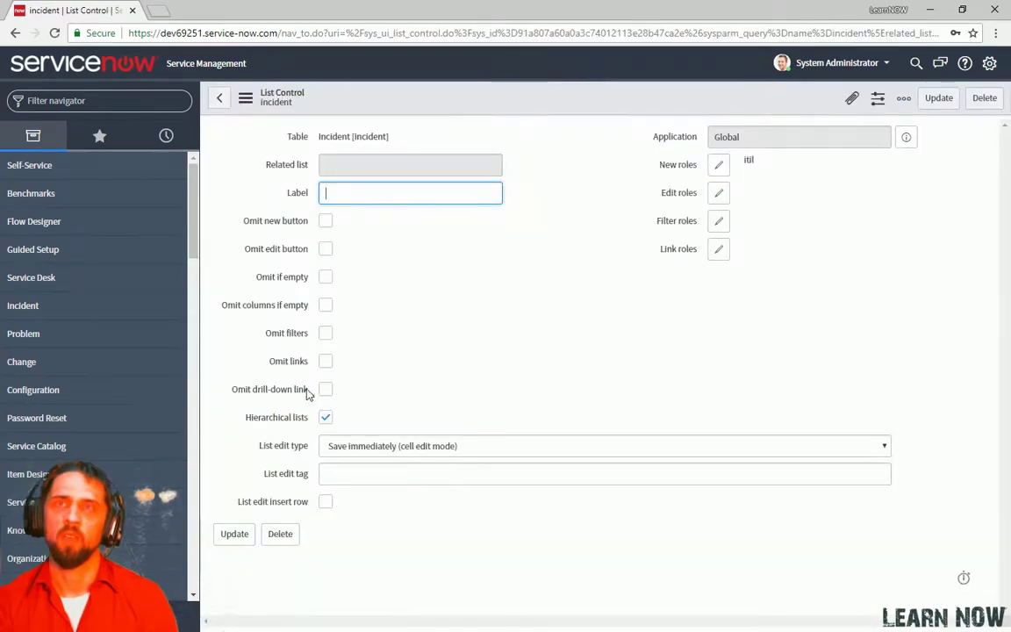
pyautogui.click(325, 390)
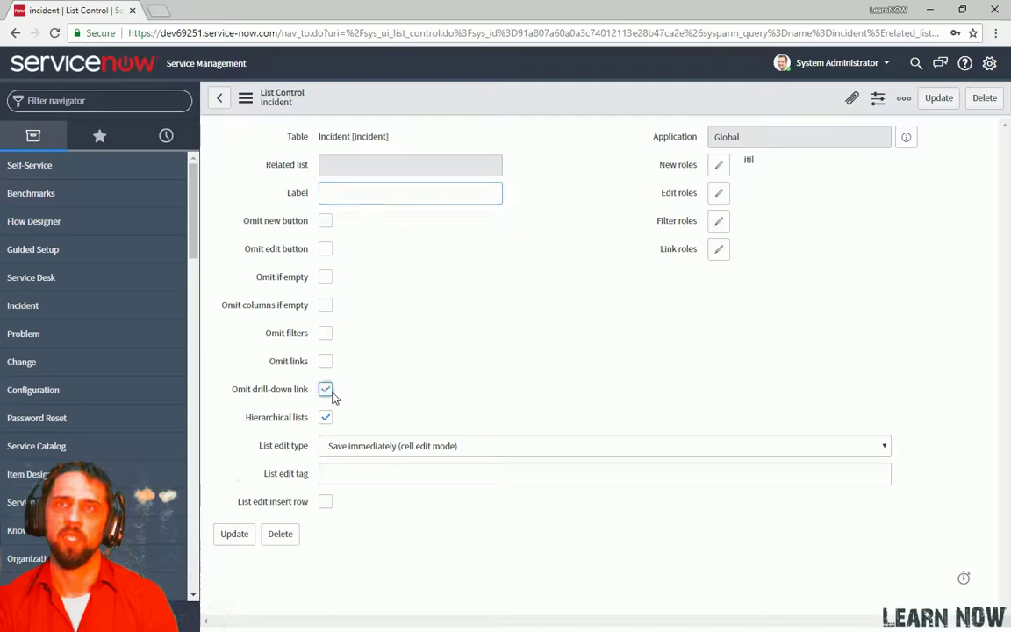
pyautogui.click(232, 535)
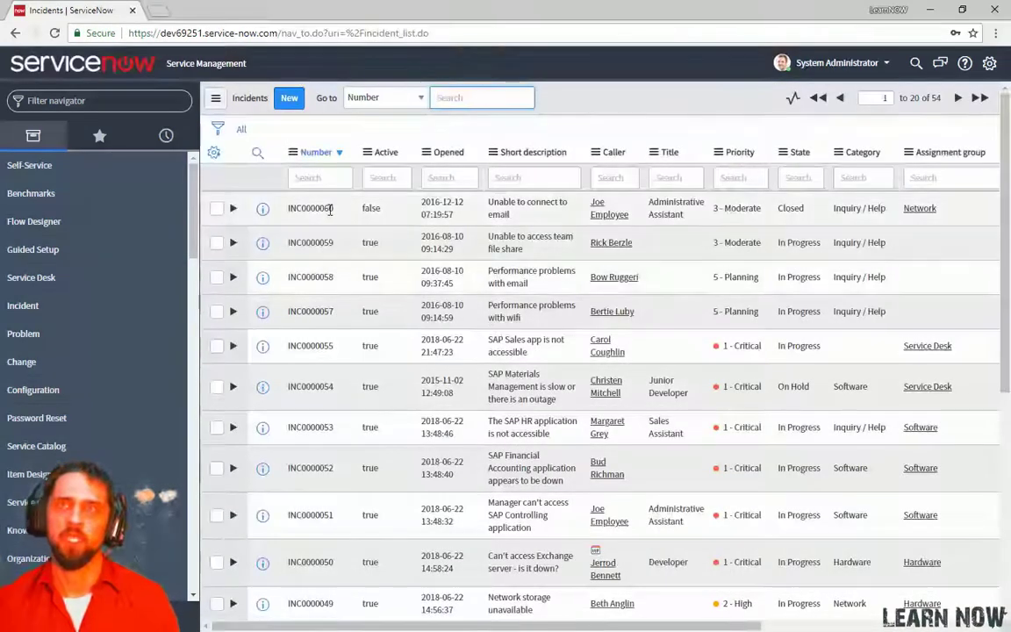
# Step: Clear Omit drill-down link again and update so incident numbers are links
pyautogui.rightClick(319, 158)
pyautogui.moveTo(368, 289)
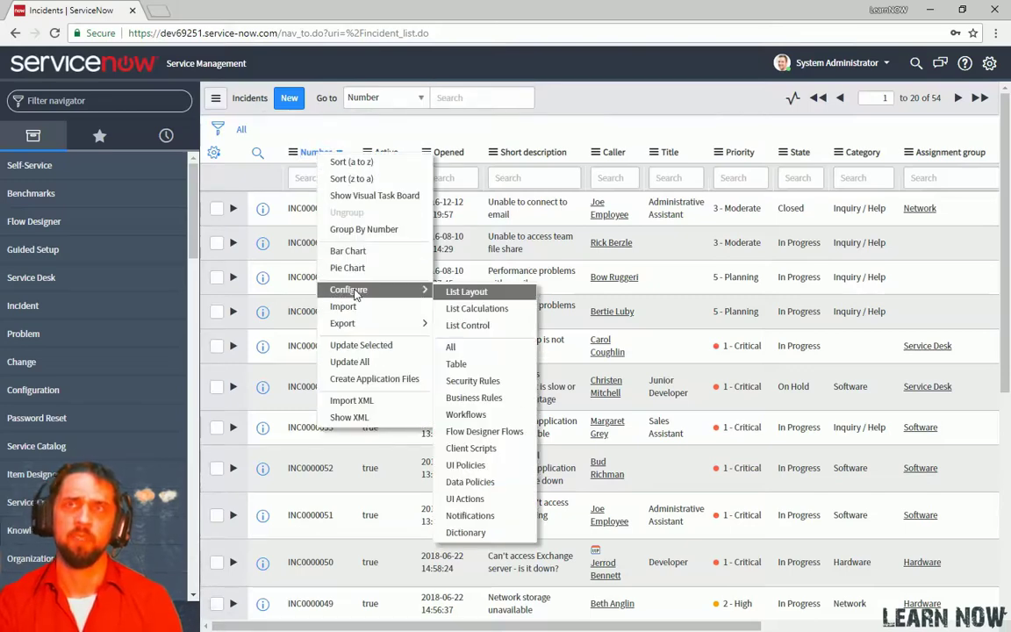
pyautogui.click(521, 328)
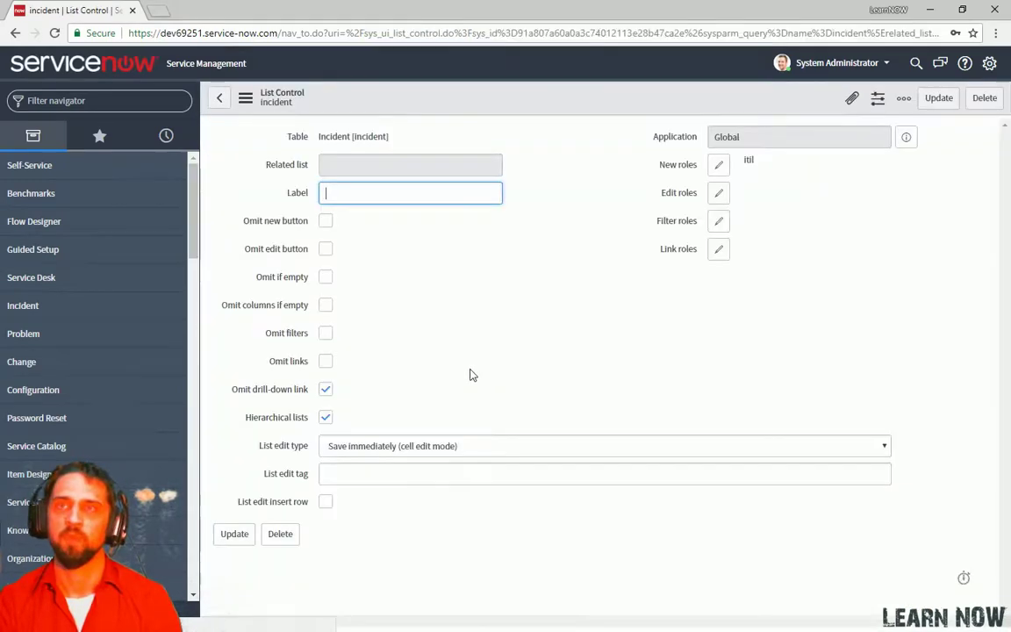
pyautogui.click(326, 389)
pyautogui.click(236, 536)
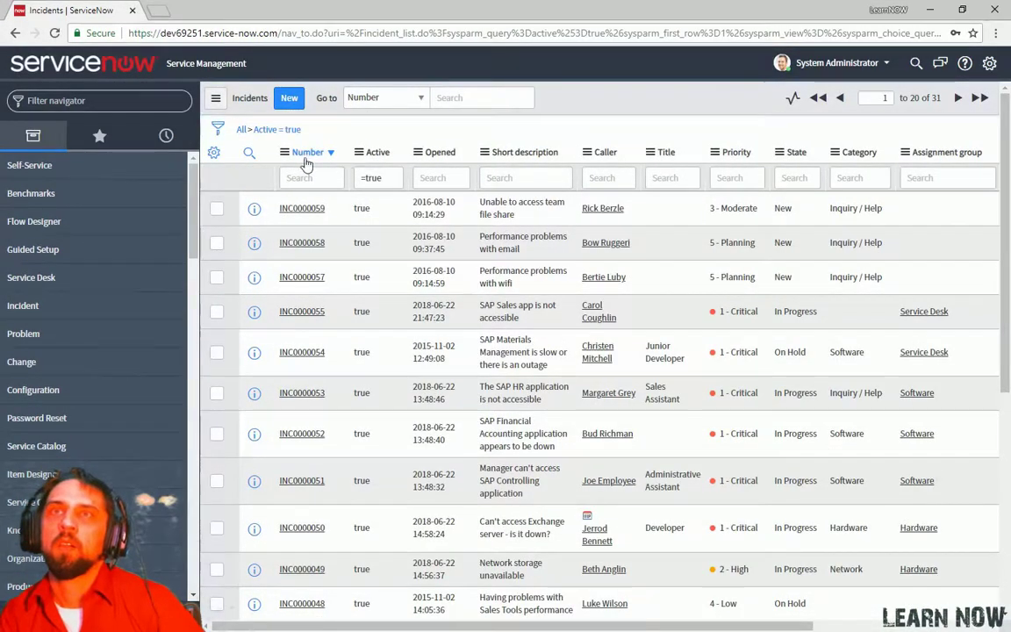
# Step: Check Hierarchical lists in the incident List Control and update it
pyautogui.rightClick(302, 158)
pyautogui.moveTo(360, 304)
pyautogui.click(451, 331)
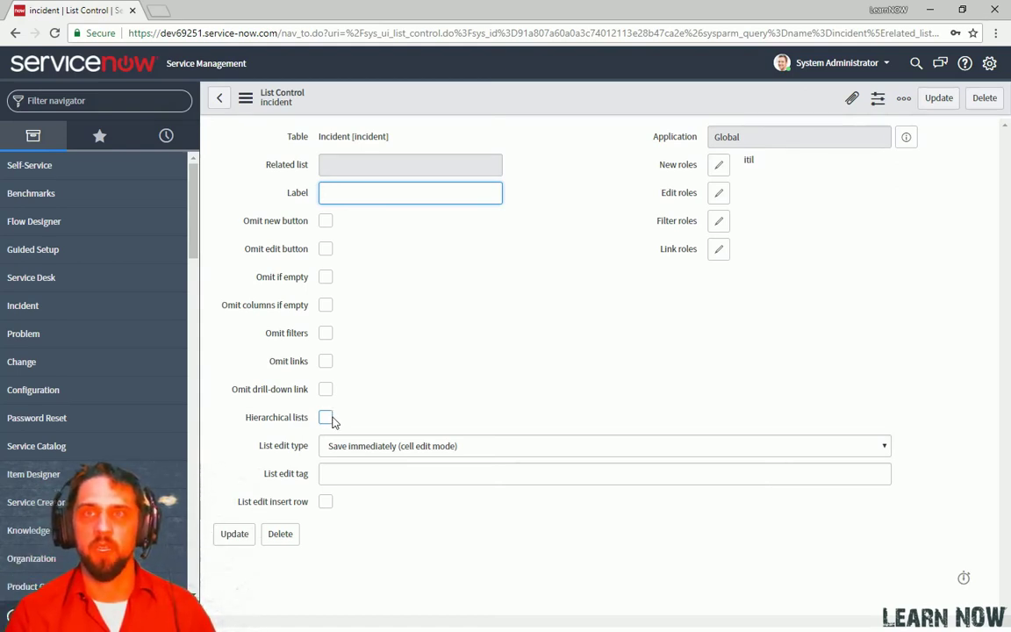
pyautogui.click(327, 418)
pyautogui.click(237, 534)
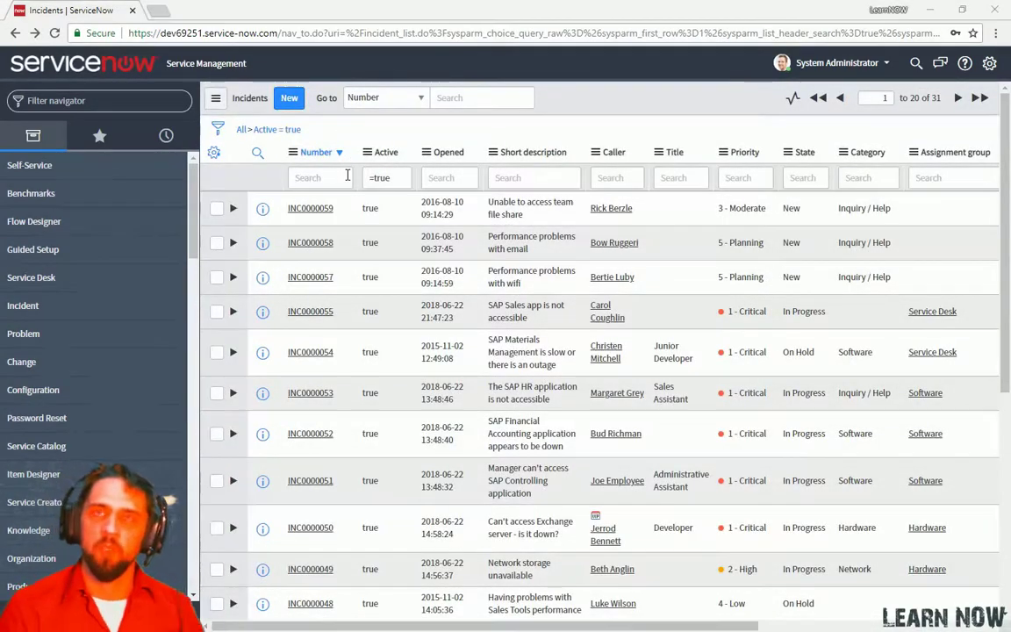
# Step: Open incident INC0000059 from the Incidents list
pyautogui.click(234, 208)
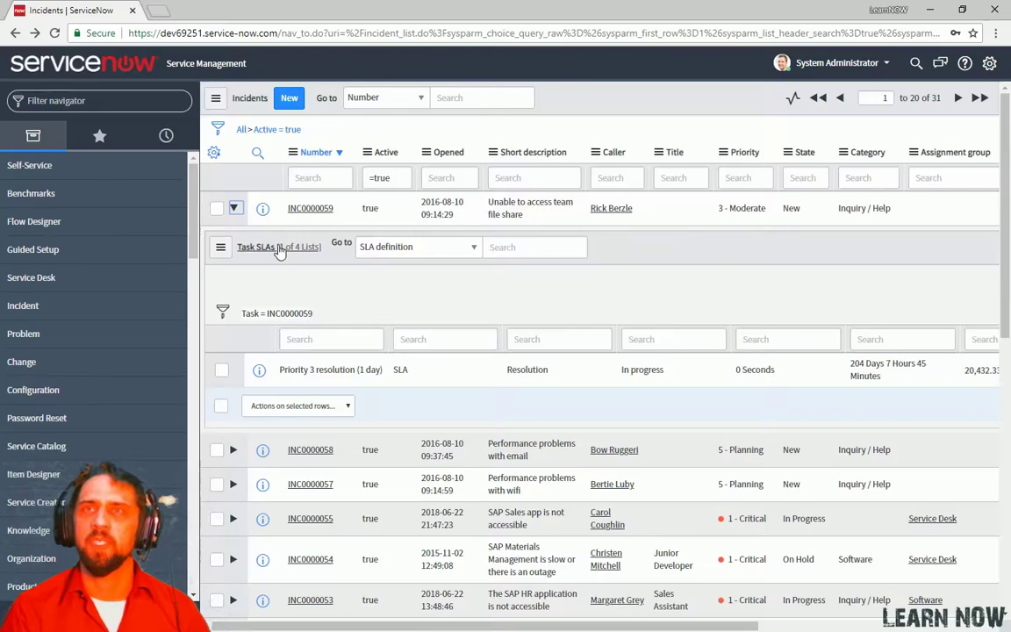
pyautogui.click(307, 212)
pyautogui.scroll(-15, 320, 294)
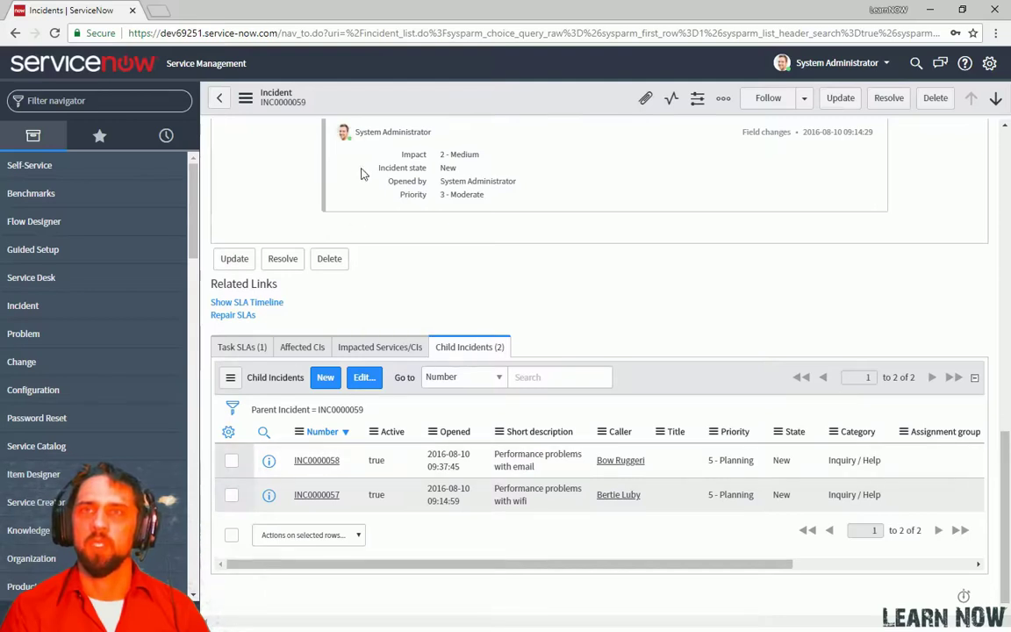
# Step: Move the Incident->Parent Incident related list to the top of the form's related lists and save
pyautogui.rightClick(406, 103)
pyautogui.moveTo(491, 333)
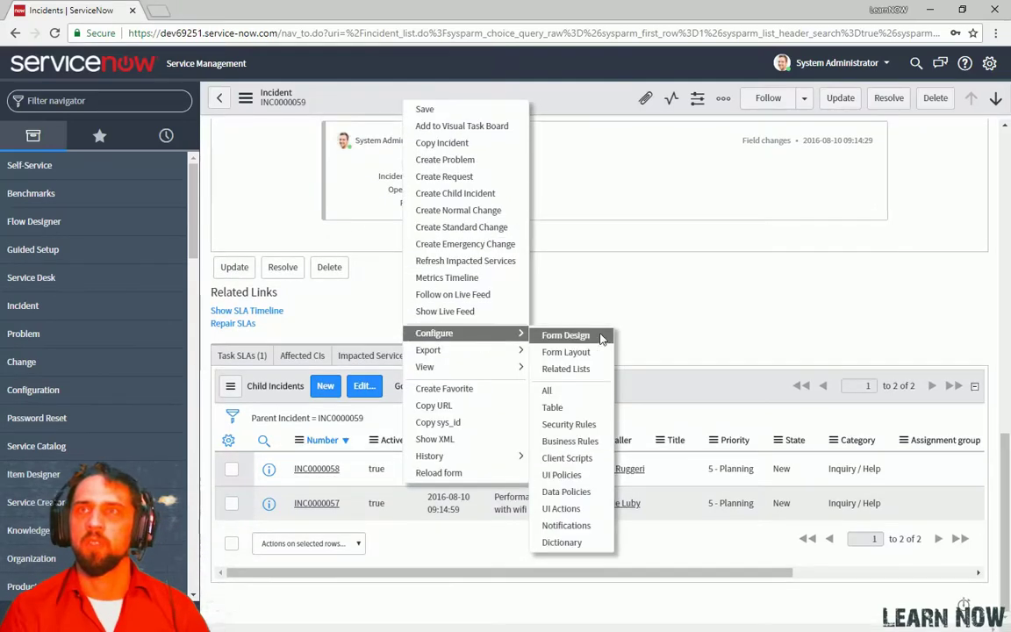
pyautogui.click(553, 368)
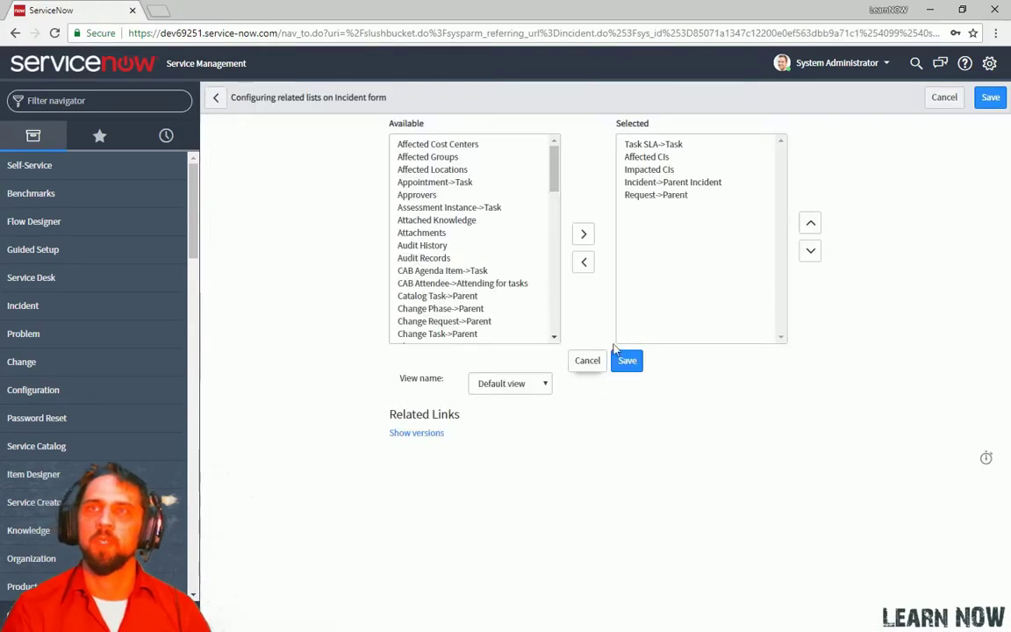
pyautogui.click(672, 182)
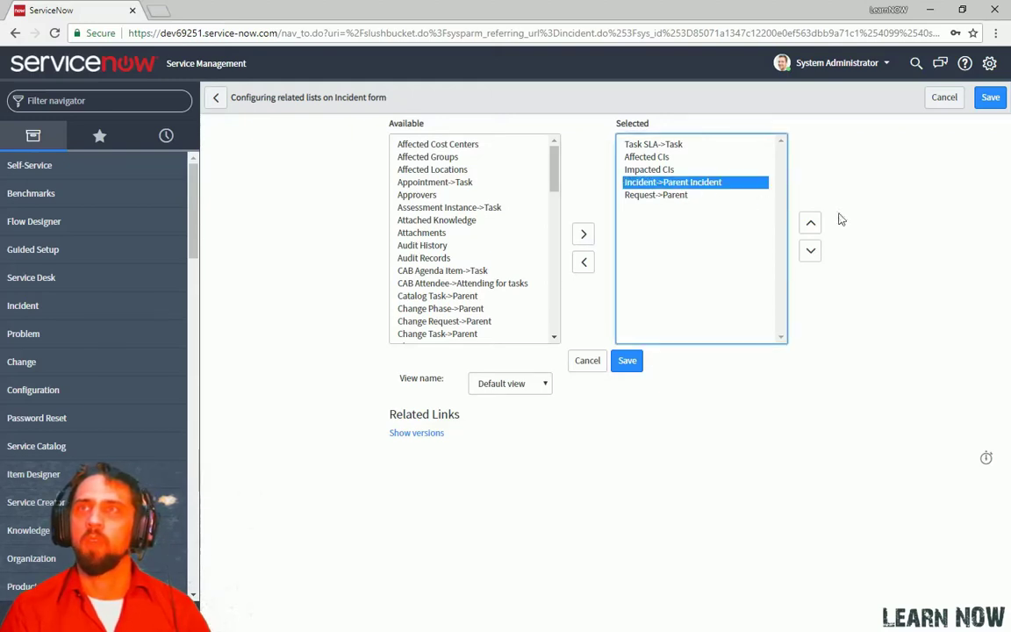
pyautogui.click(810, 224)
pyautogui.click(810, 224)
pyautogui.click(810, 224)
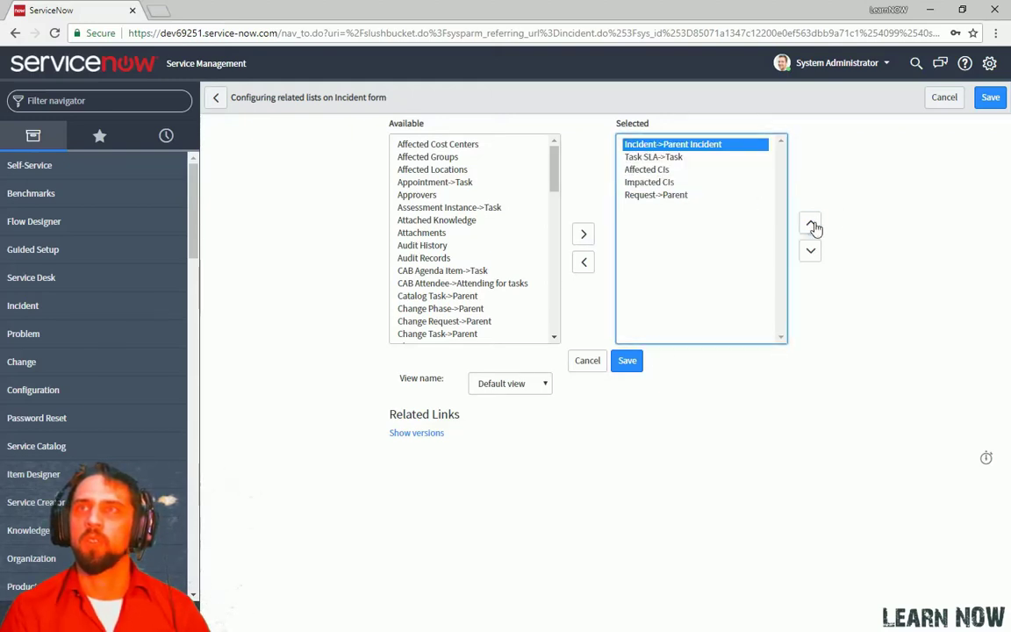
pyautogui.click(627, 367)
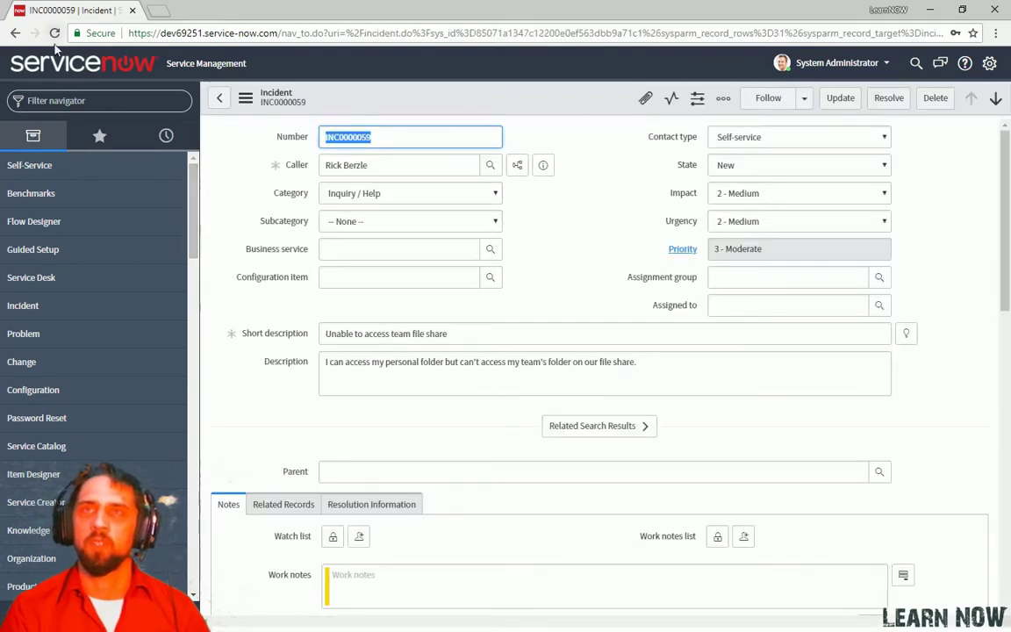
# Step: Return to Incidents, expand INC0000059 to its two child incidents, then reopen List Control
pyautogui.rightClick(15, 33)
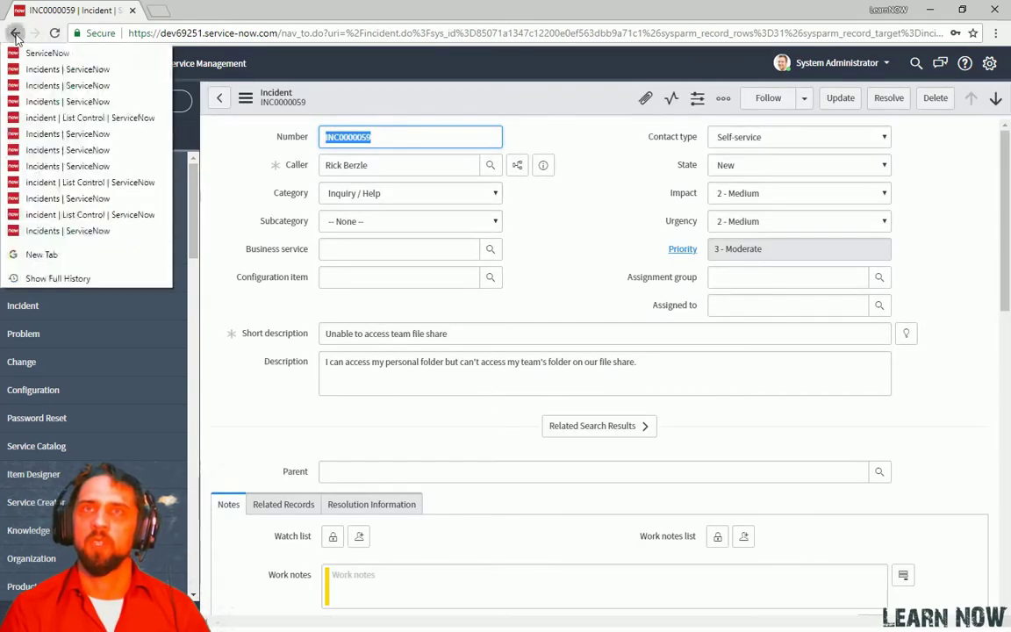
pyautogui.click(105, 86)
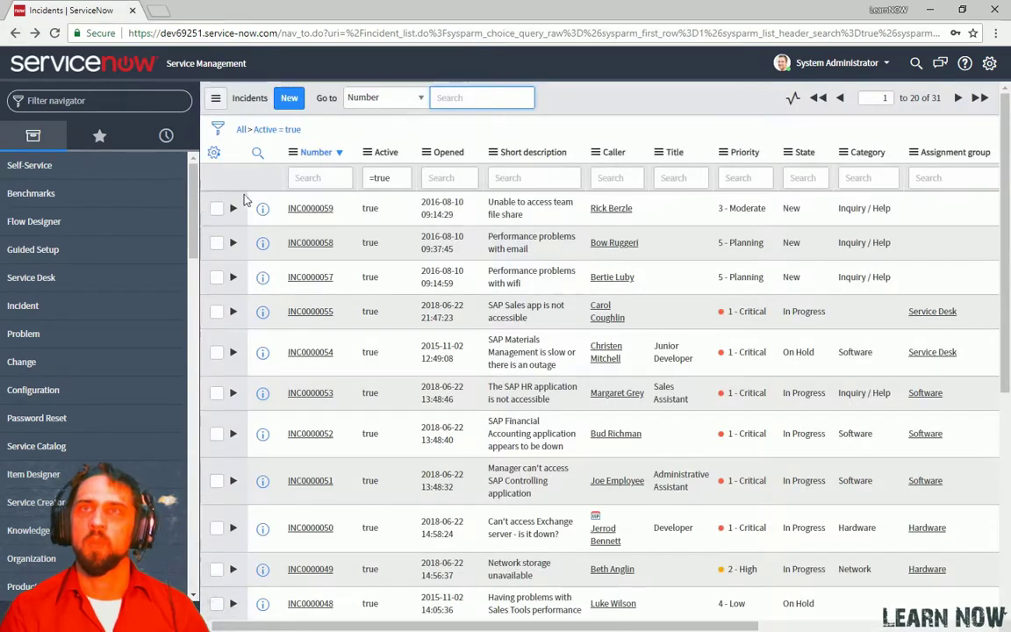
pyautogui.click(233, 208)
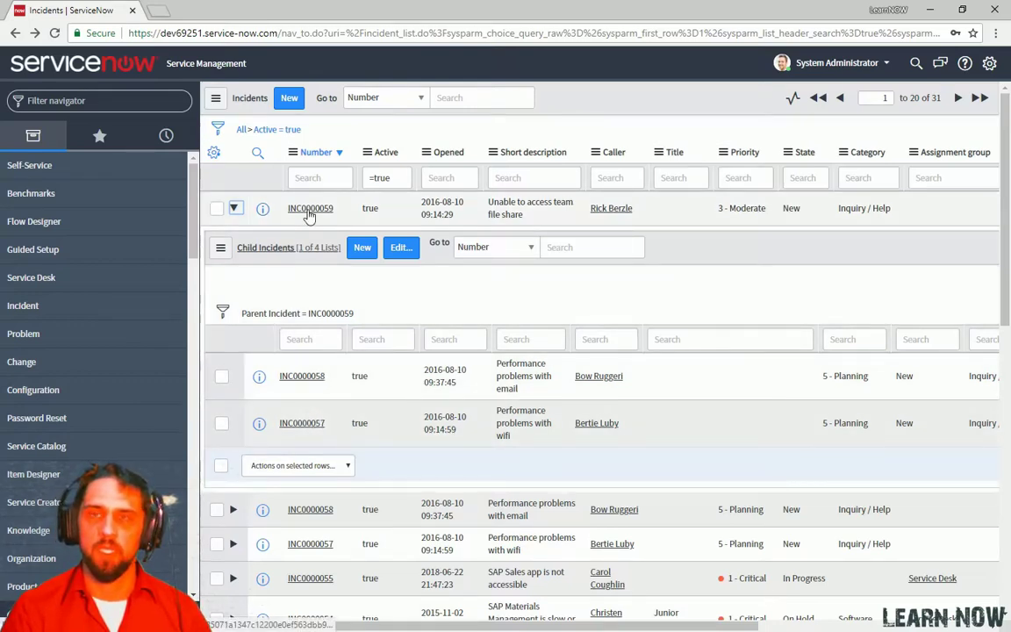
pyautogui.rightClick(316, 153)
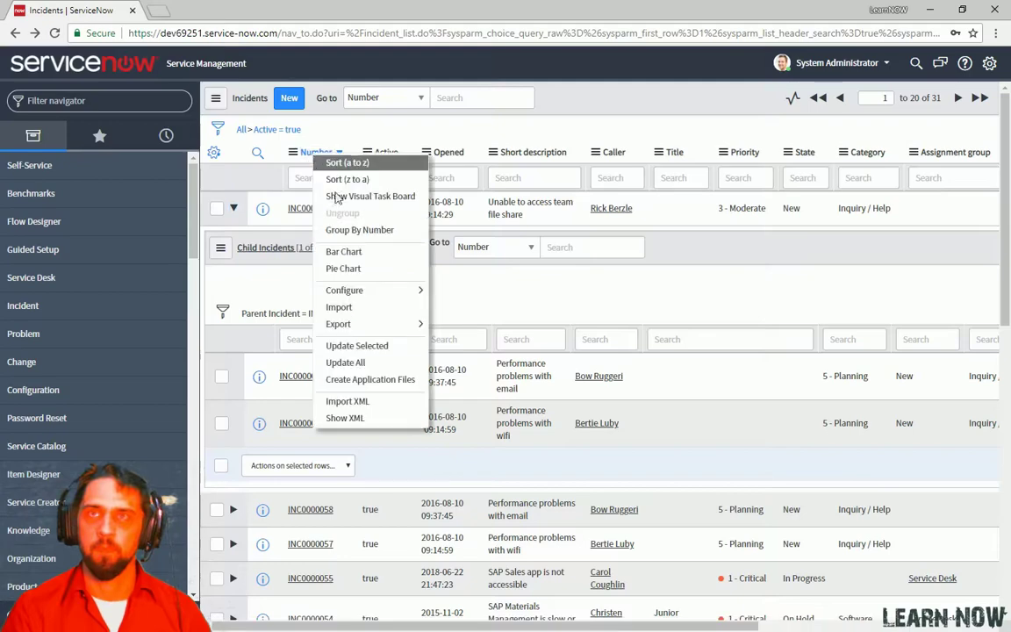
pyautogui.moveTo(378, 324)
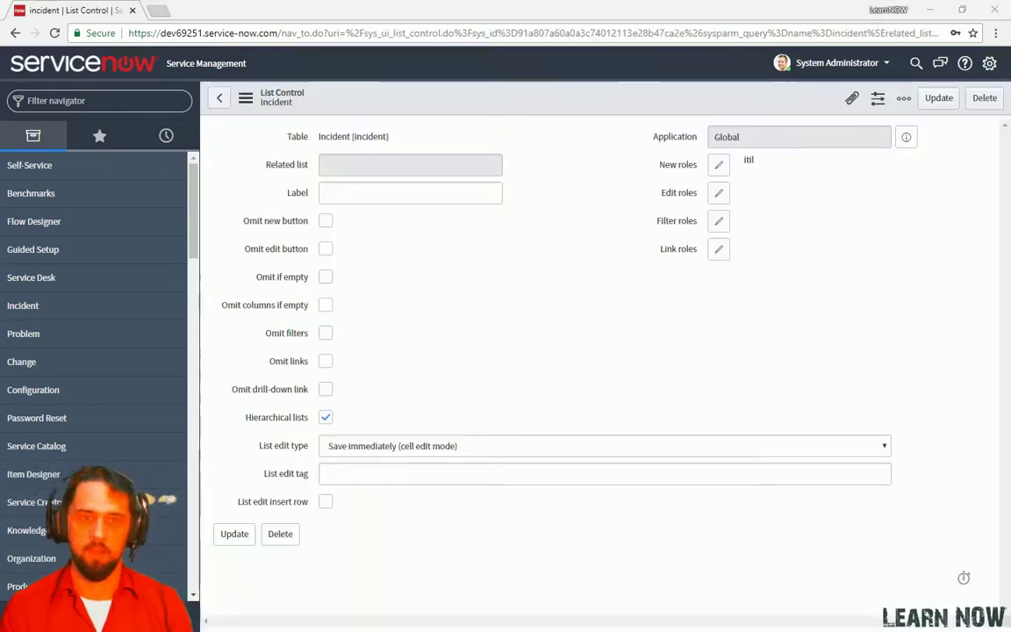